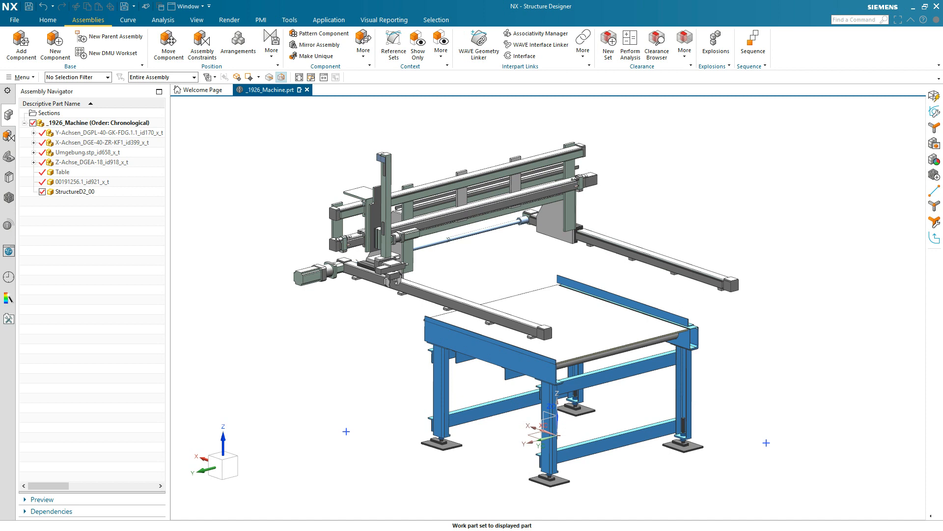
# Start the Structure Designer application for the machine assembly and bring up its structure commands
pyautogui.click(247, 274)
pyautogui.moveTo(247, 274)
pyautogui.mouseDown(button='middle')
pyautogui.moveTo(194, 260)
pyautogui.moveTo(225, 318)
pyautogui.moveTo(217, 323)
pyautogui.mouseUp(button='middle')
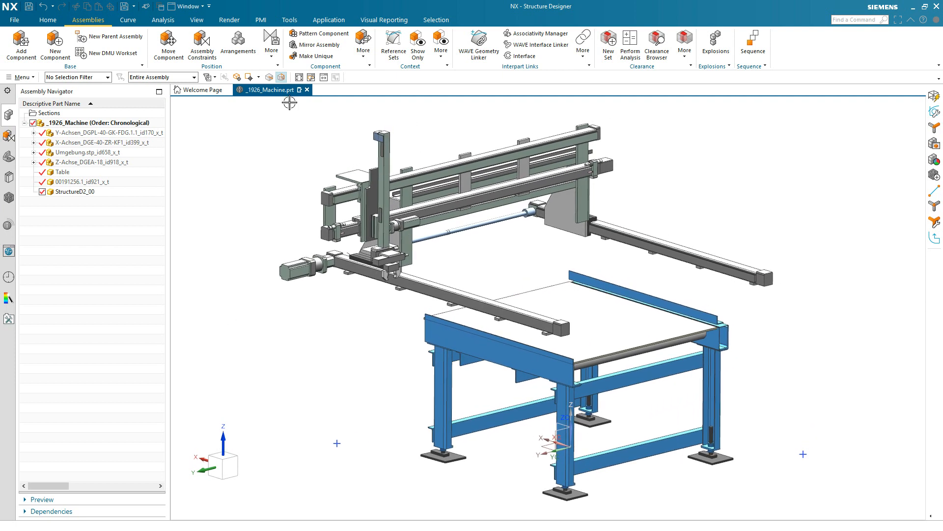
pyautogui.click(331, 21)
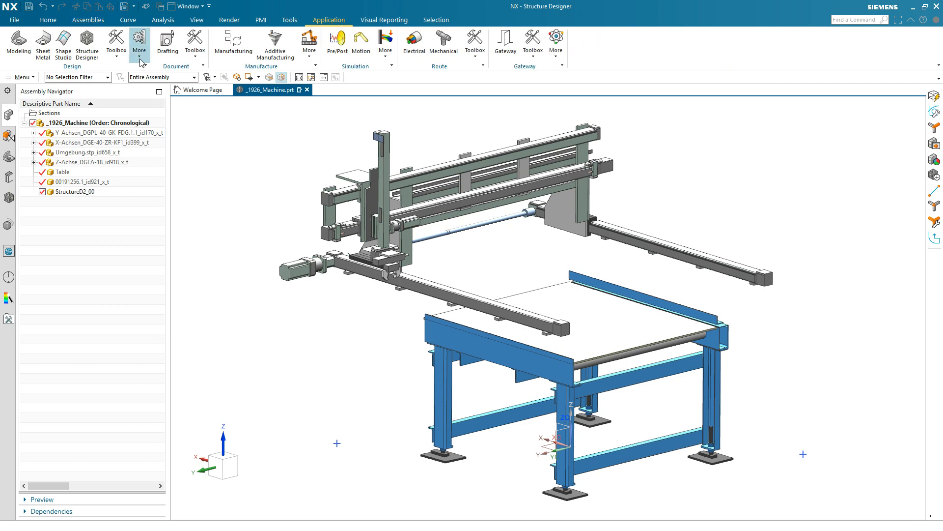
pyautogui.click(139, 40)
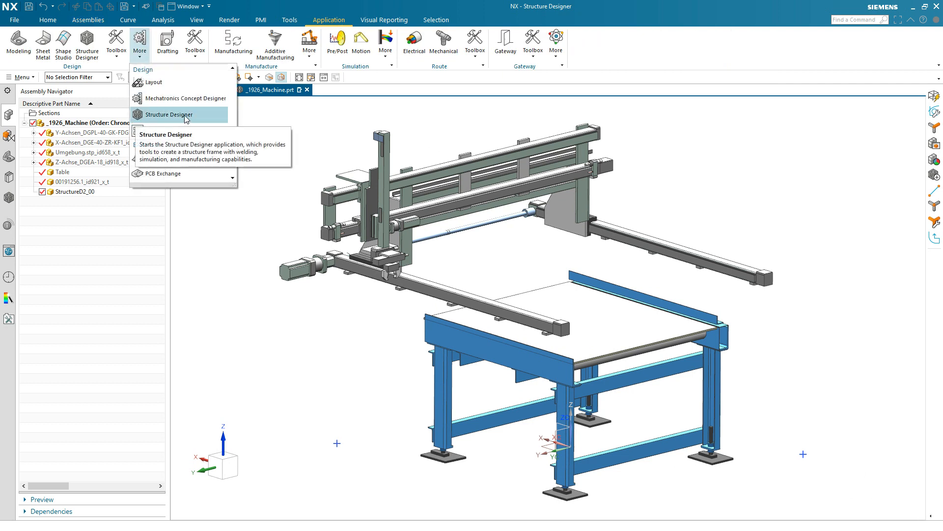
pyautogui.click(151, 116)
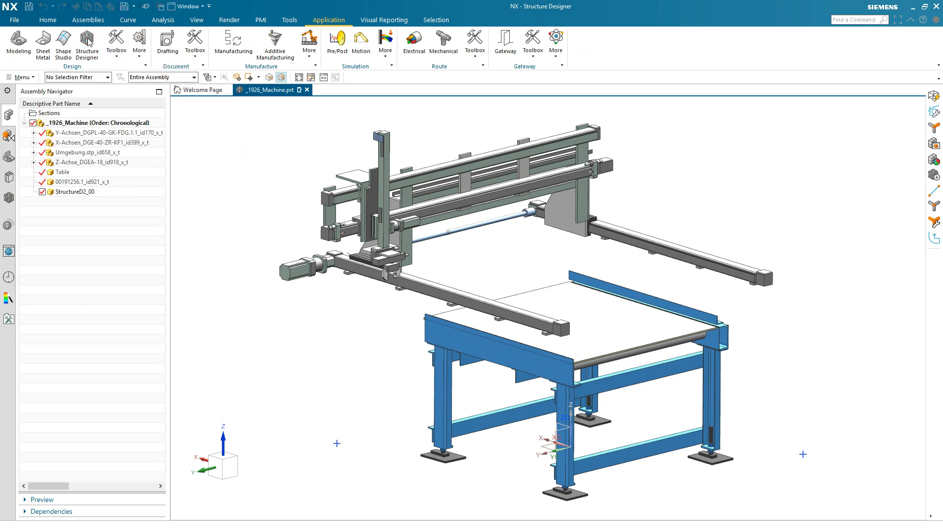
pyautogui.click(48, 20)
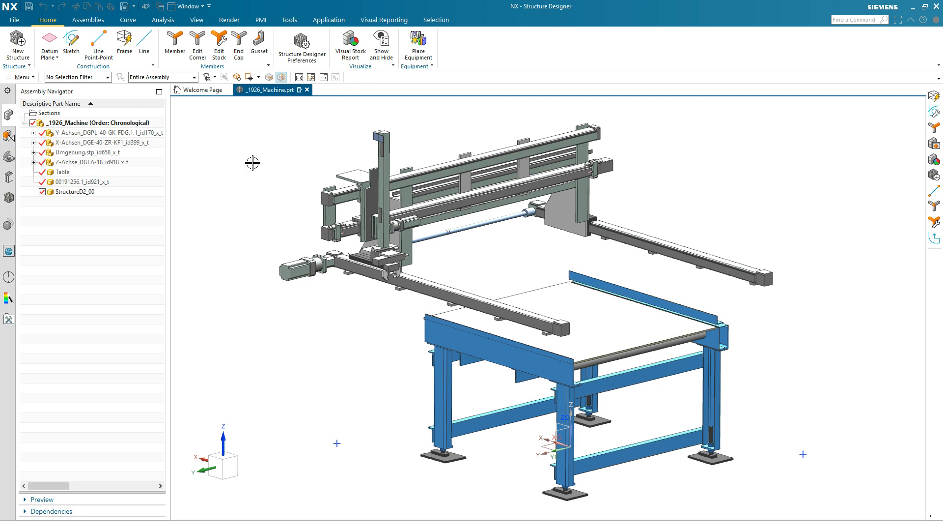
# Examine the contents of StructureD2_00 in the structure tree and the options for creating a new structure
pyautogui.click(8, 199)
pyautogui.click(45, 135)
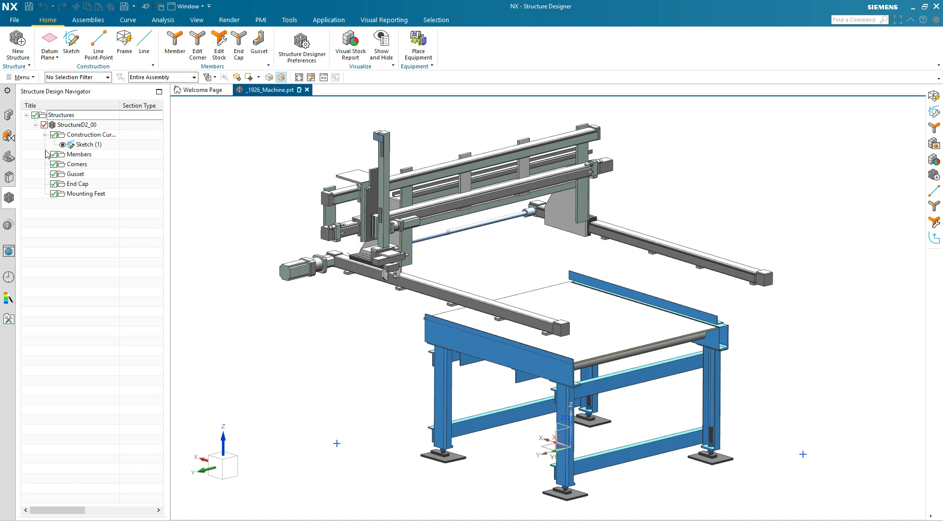
pyautogui.click(9, 115)
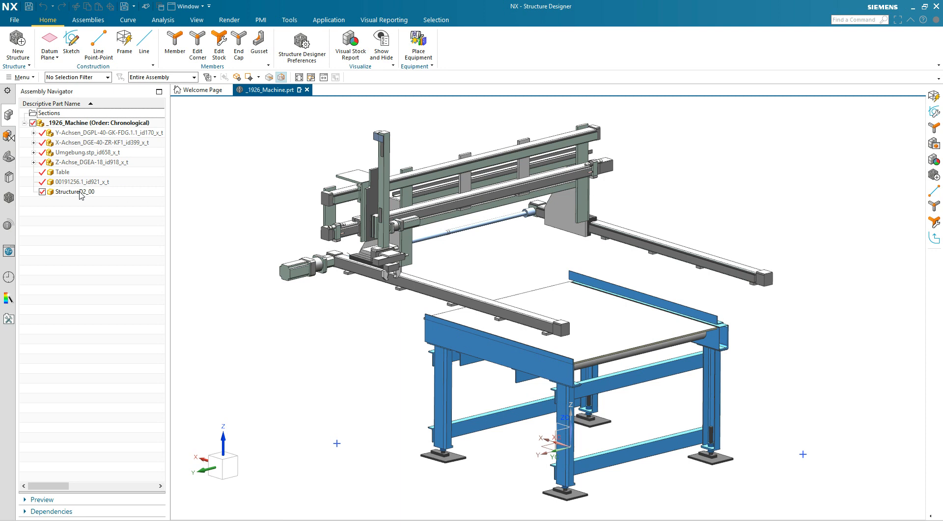
pyautogui.click(19, 43)
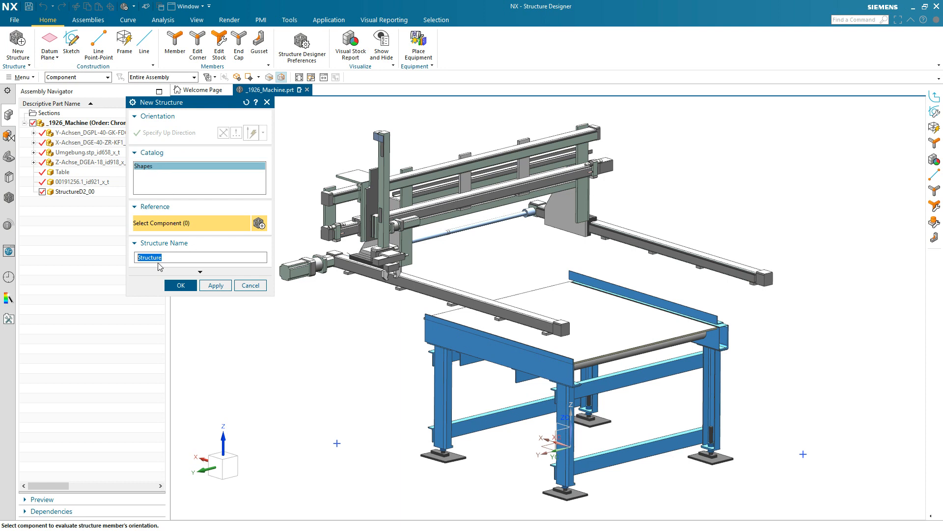
pyautogui.click(249, 286)
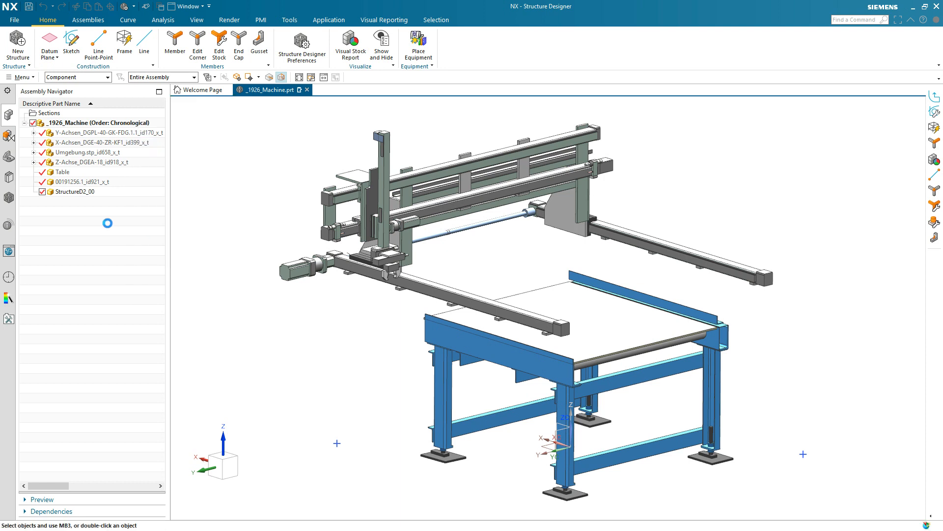
# Make the StructureD2_00 component the work part and display its structure design tree
pyautogui.doubleClick(88, 193)
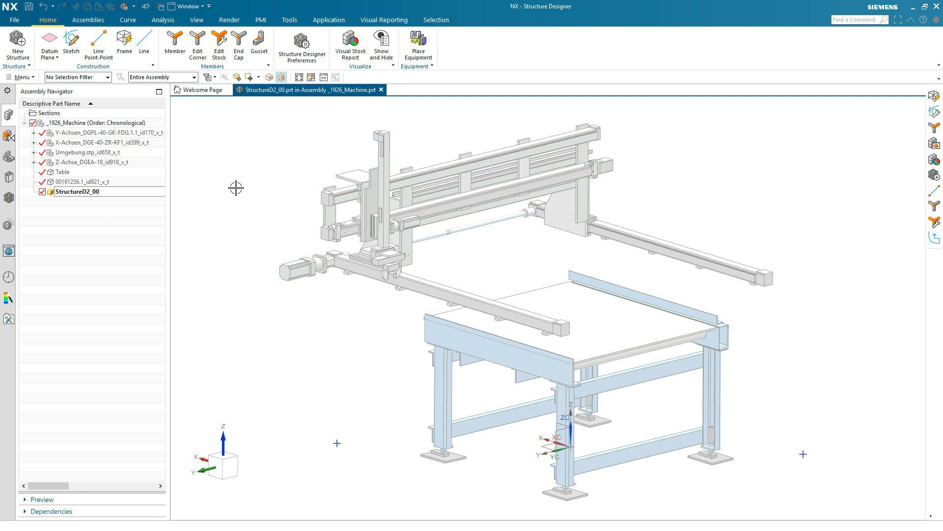
pyautogui.click(9, 198)
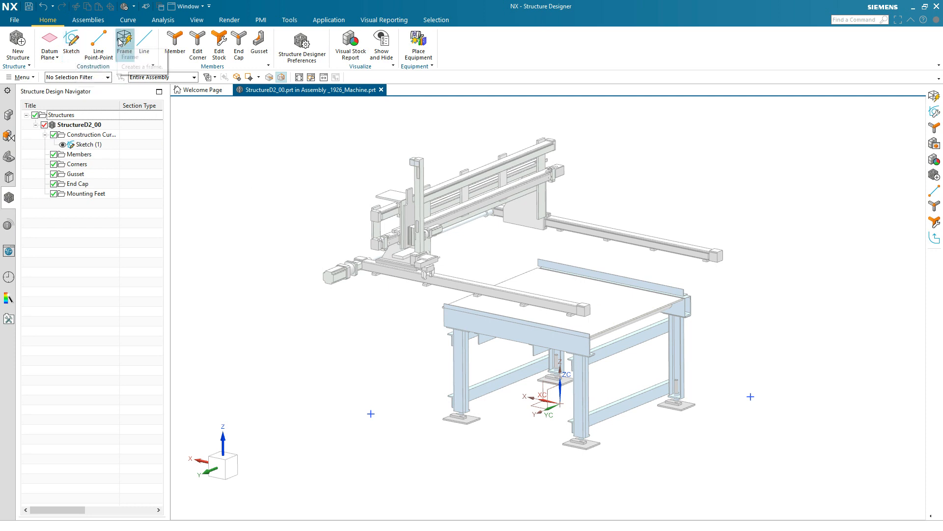
# Draw a box frame around the machine between the two sketch points, about 1780 mm high
pyautogui.click(371, 414)
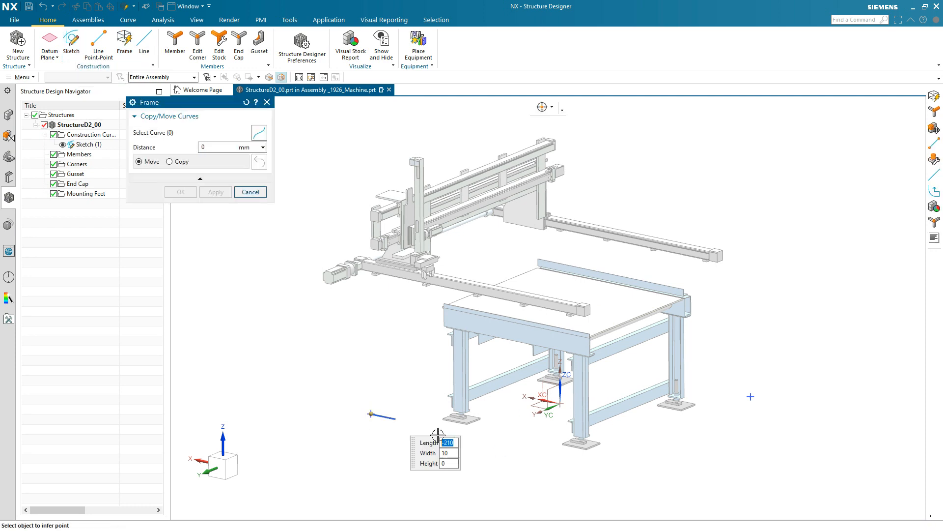
pyautogui.click(752, 405)
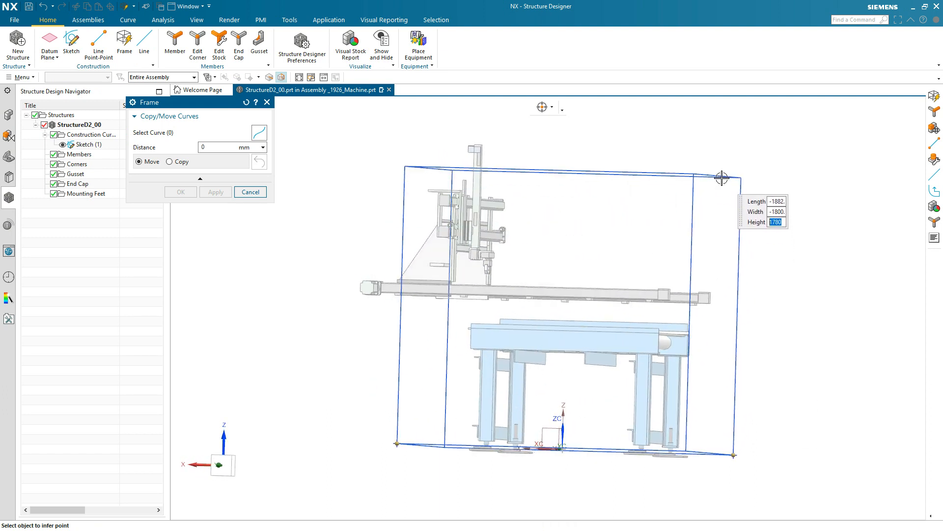
pyautogui.click(722, 178)
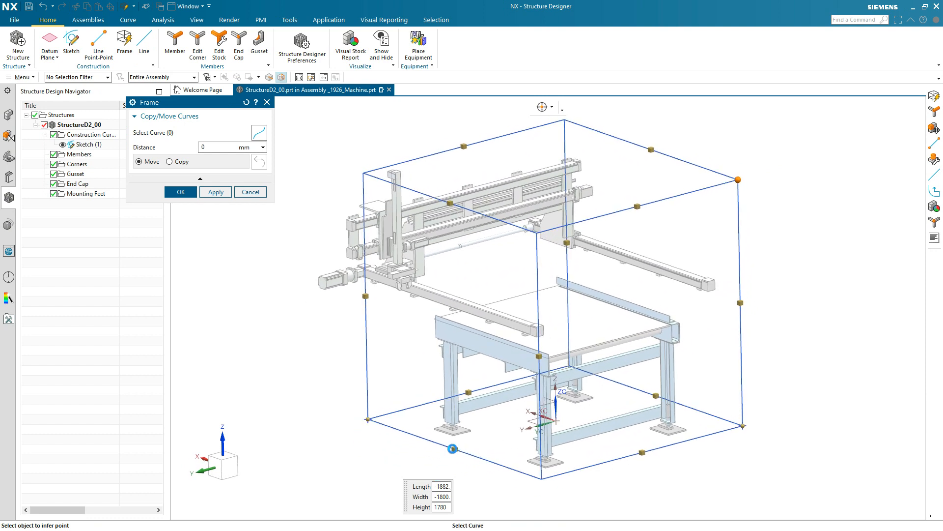
# Move the frame's four bottom curves up by 890 mm and apply the frame
pyautogui.click(455, 448)
pyautogui.click(469, 393)
pyautogui.click(642, 397)
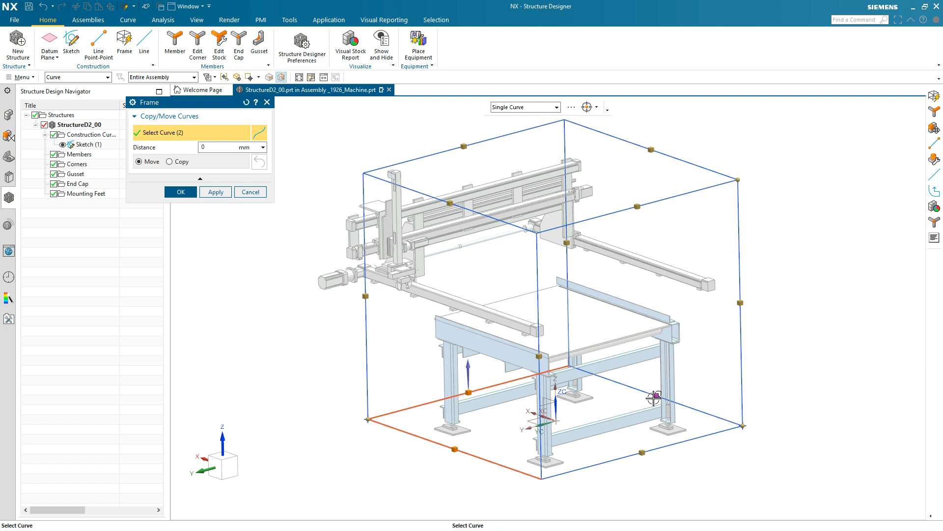
pyautogui.click(636, 450)
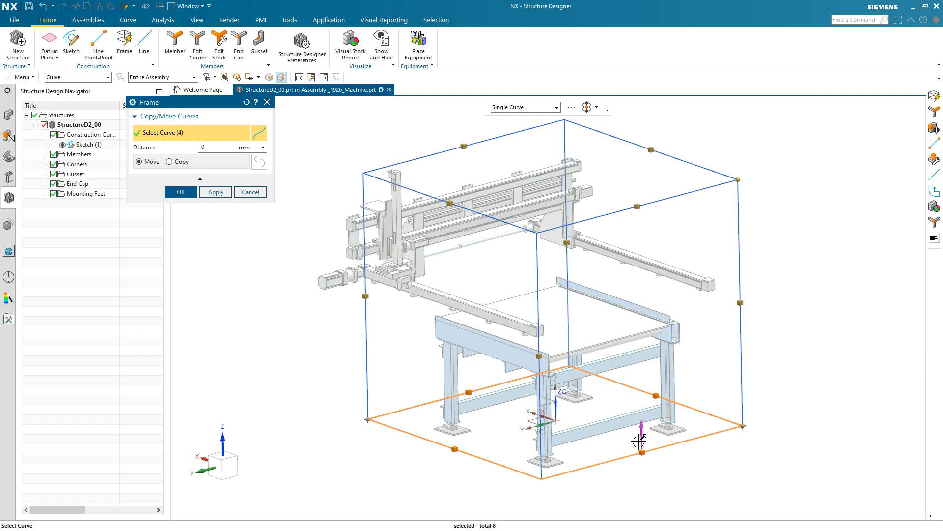
pyautogui.click(642, 435)
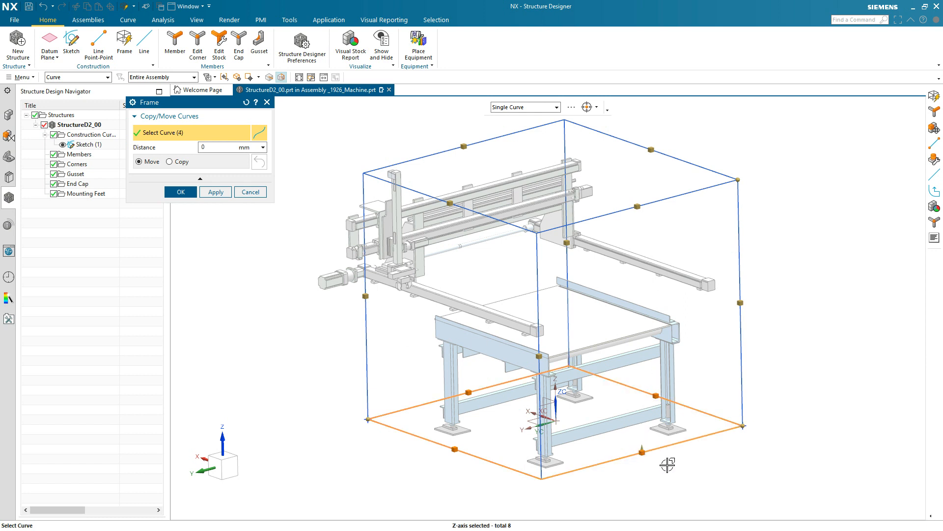
pyautogui.moveTo(636, 447); pyautogui.dragTo(742, 323)
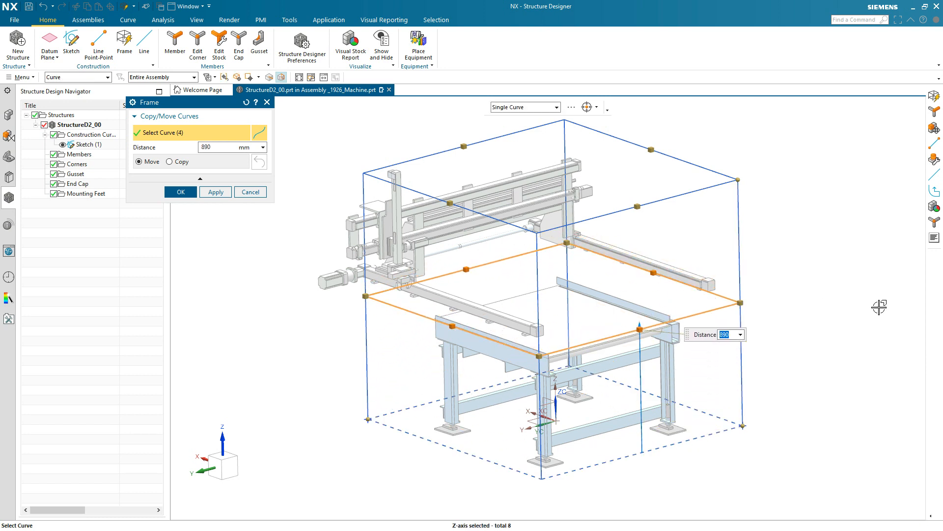
pyautogui.click(216, 191)
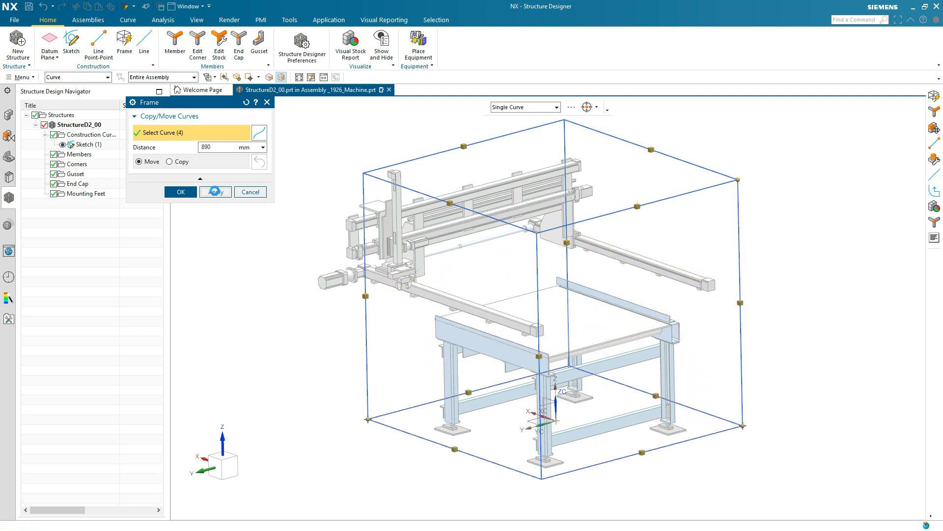
# Create a second box frame at the base between the same two sketch points, about 220 mm high
pyautogui.moveTo(223, 295); pyautogui.dragTo(313, 397, button='middle')
pyautogui.click(377, 408)
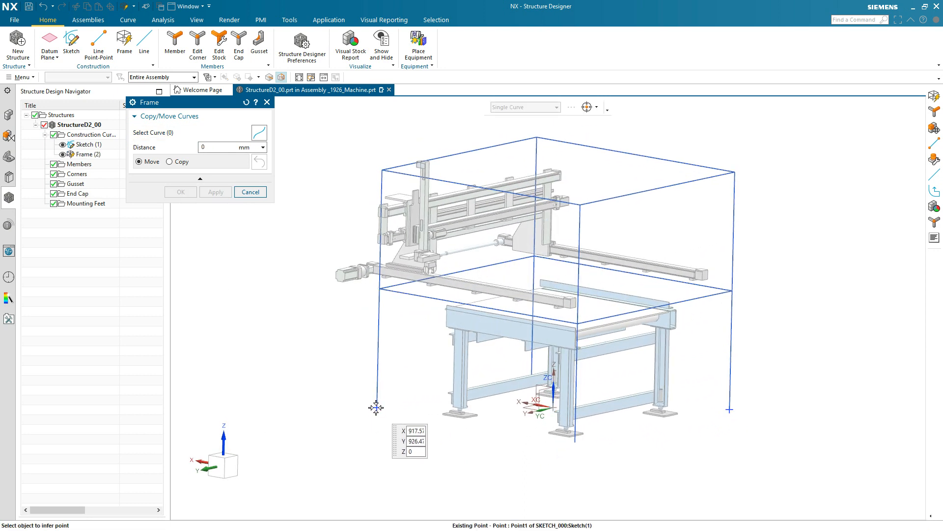
pyautogui.click(730, 409)
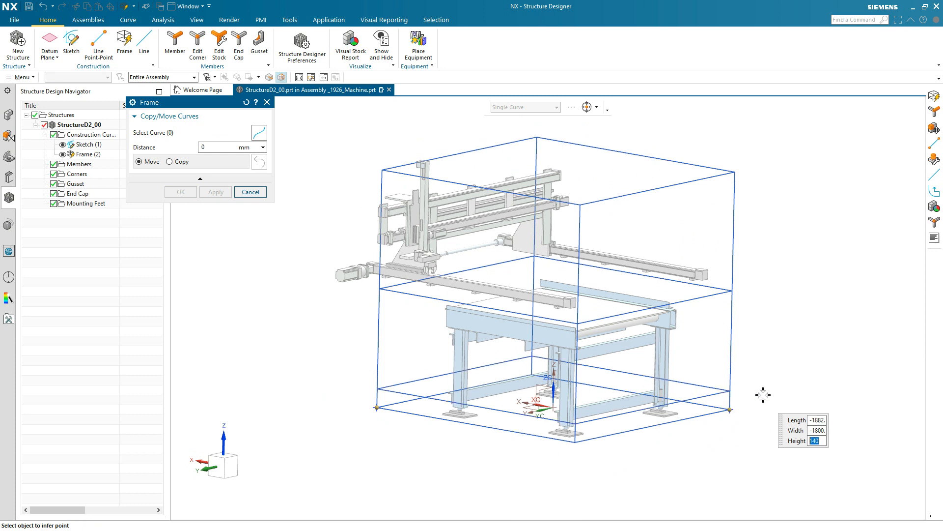
pyautogui.click(764, 386)
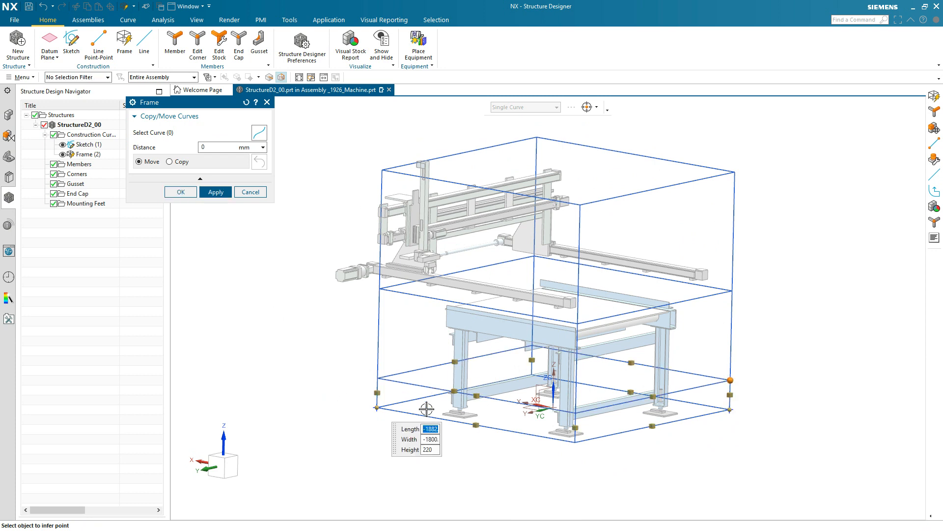
pyautogui.click(181, 191)
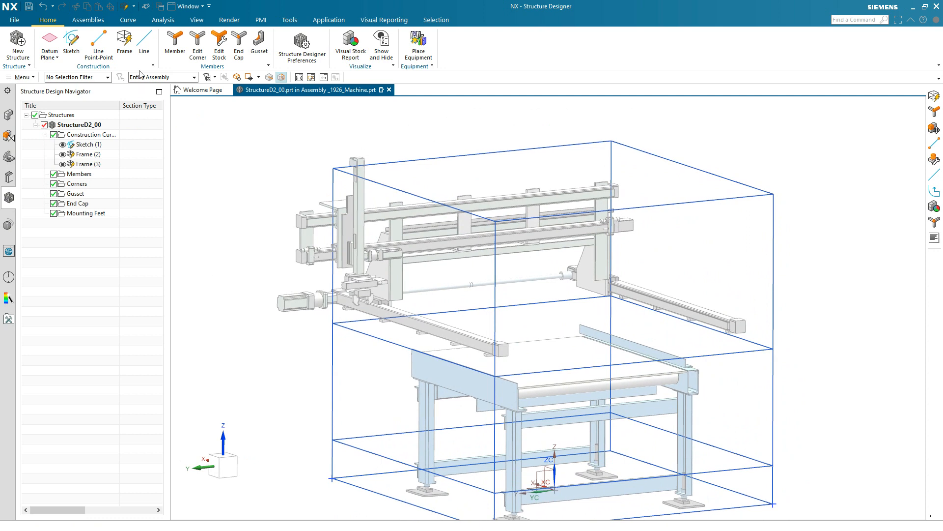
# Draw two diagonal point-to-point lines on opposite sides of the frame, from the upper corners down to the middle-level corners
pyautogui.click(108, 54)
pyautogui.click(333, 168)
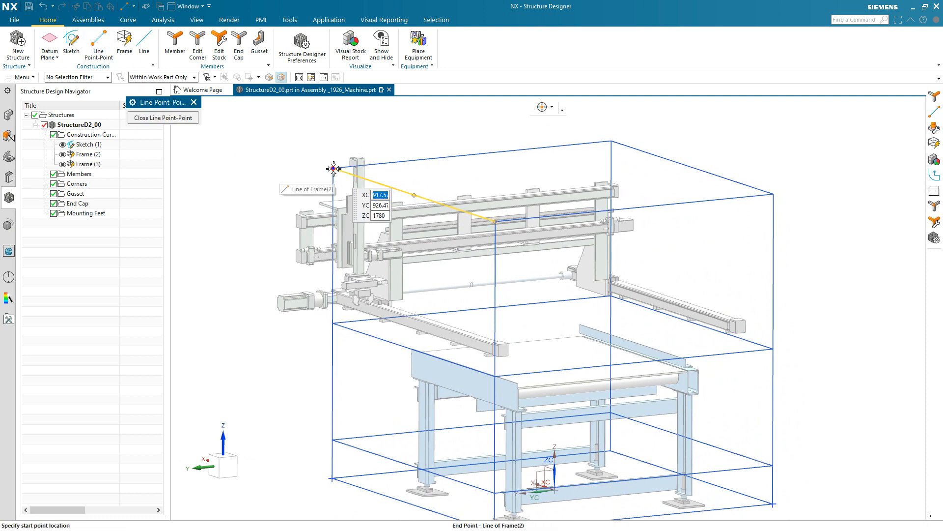
pyautogui.click(612, 296)
pyautogui.click(496, 221)
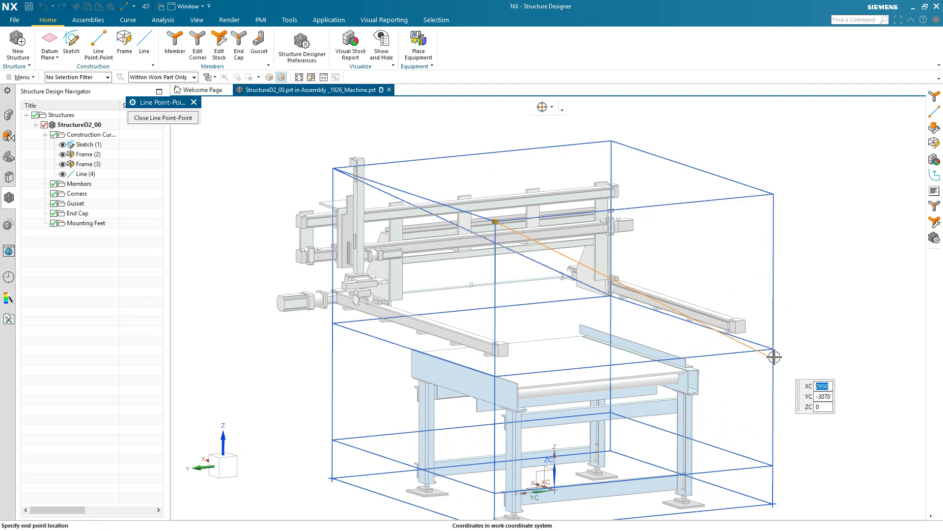
pyautogui.click(774, 351)
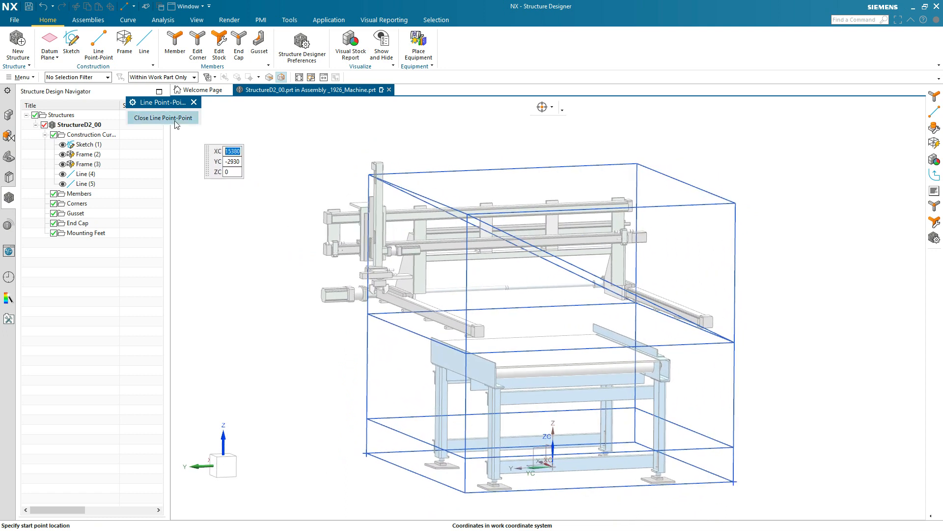
pyautogui.press('Escape')
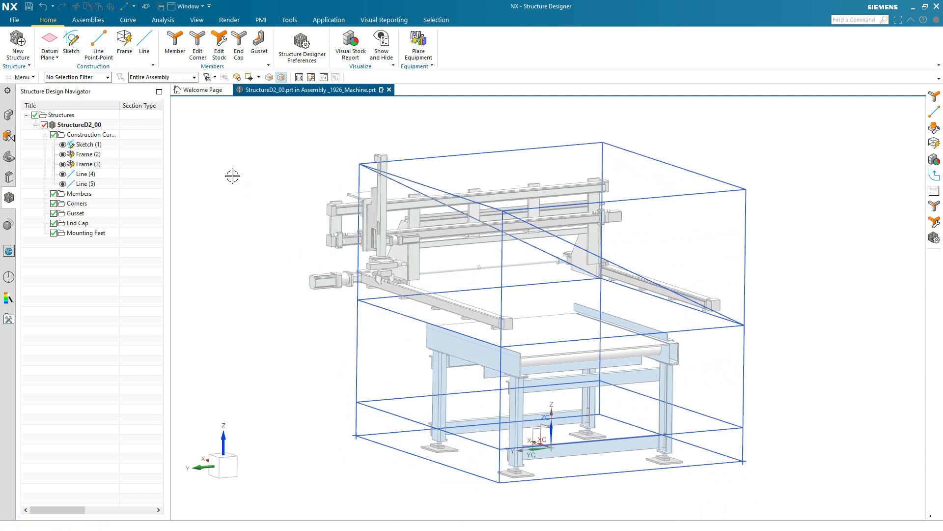
# Start a new structural member with the Angle Equal section type
pyautogui.click(176, 48)
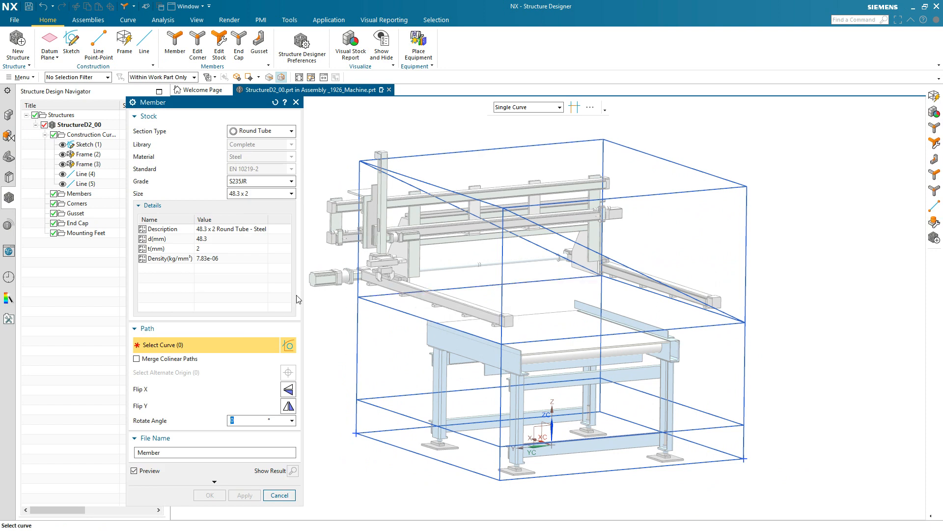
pyautogui.click(293, 134)
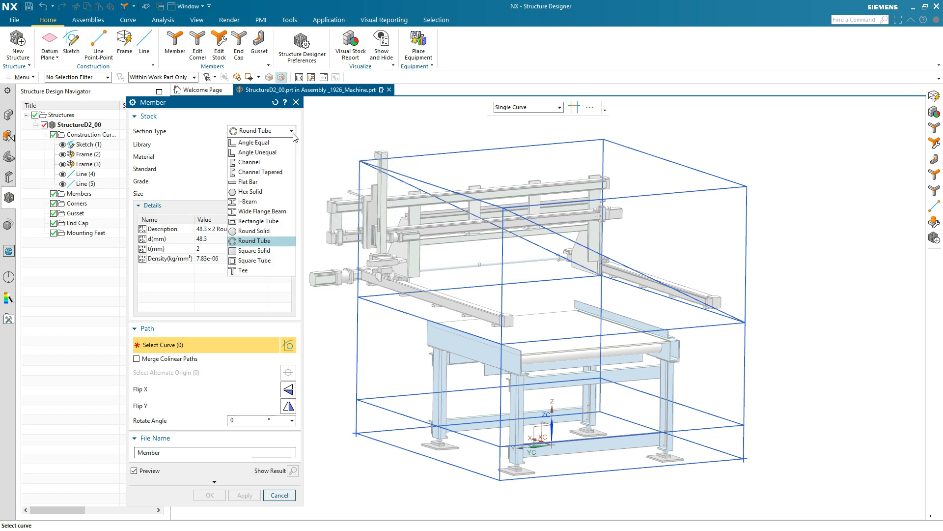
pyautogui.click(265, 143)
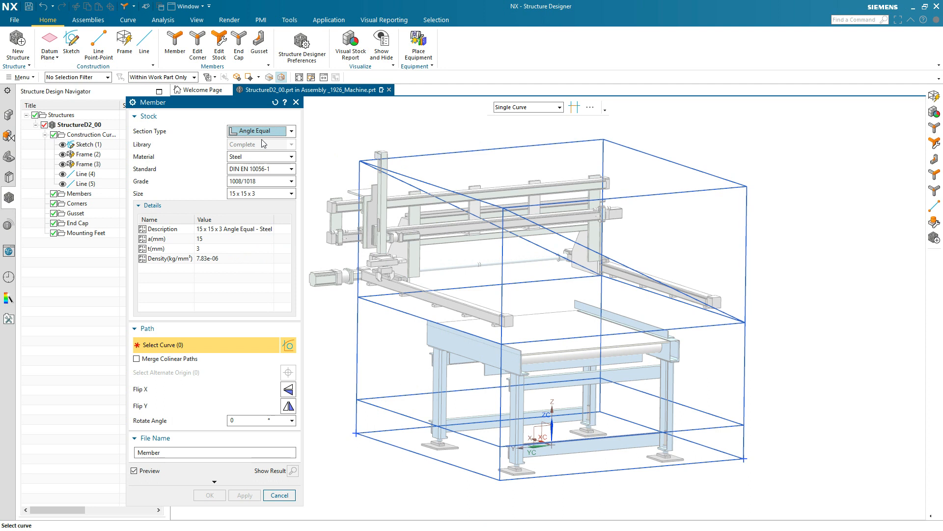
# Set the steel angle's standard to DIN EN 10056-1 and grade to S235JR, and browse its available sizes
pyautogui.click(248, 157)
pyautogui.click(247, 167)
pyautogui.click(246, 169)
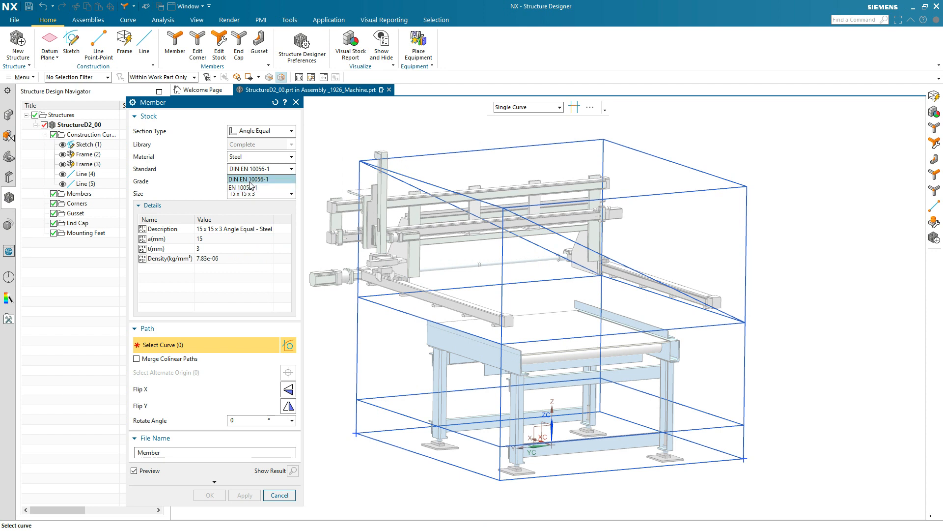
pyautogui.click(250, 180)
pyautogui.click(250, 181)
pyautogui.click(241, 199)
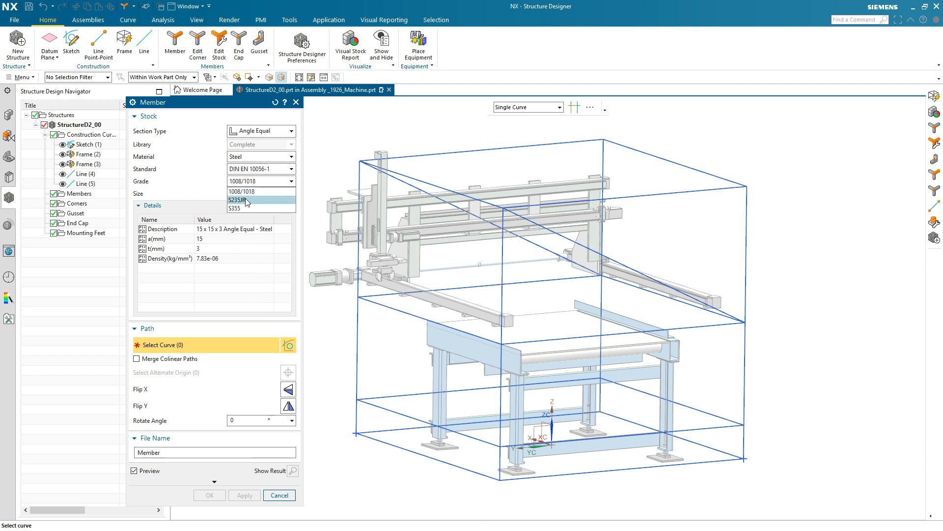
pyautogui.click(246, 196)
pyautogui.moveTo(291, 217); pyautogui.dragTo(279, 162)
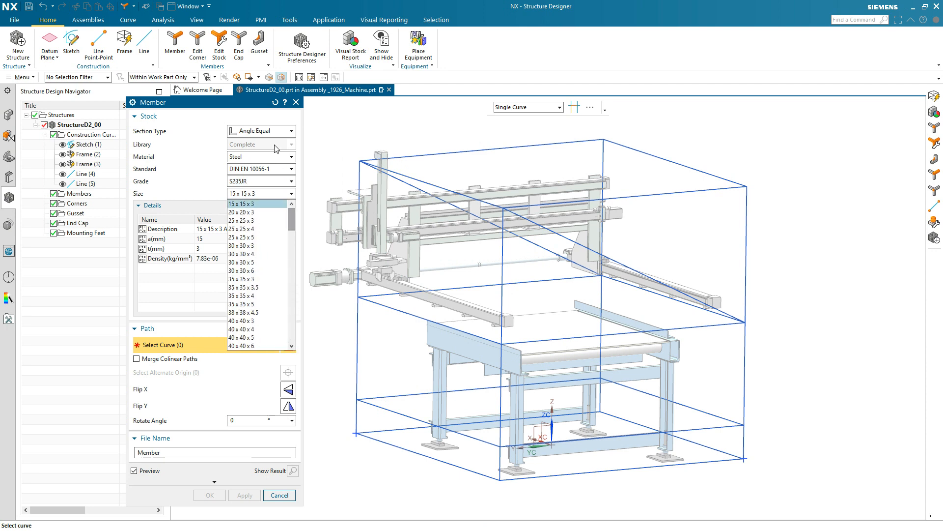
# Create steel square tube members of size 60 x 4 along all the curves of Frame (2)
pyautogui.click(275, 138)
pyautogui.click(272, 134)
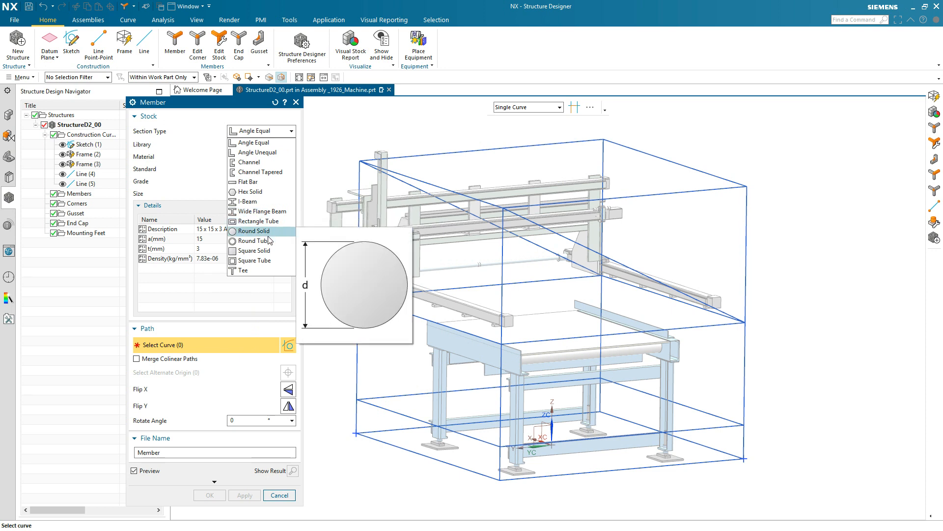
pyautogui.click(266, 260)
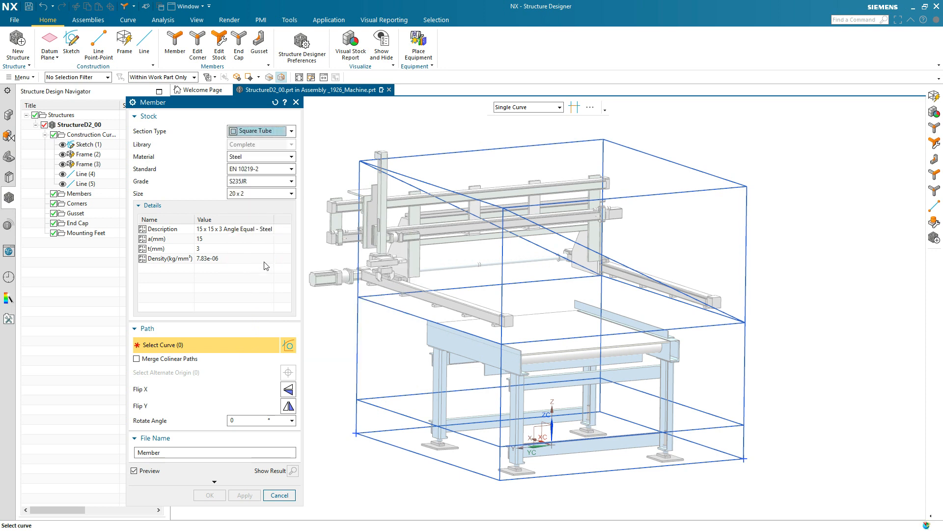
pyautogui.click(266, 193)
pyautogui.scroll(-4, 235, 269)
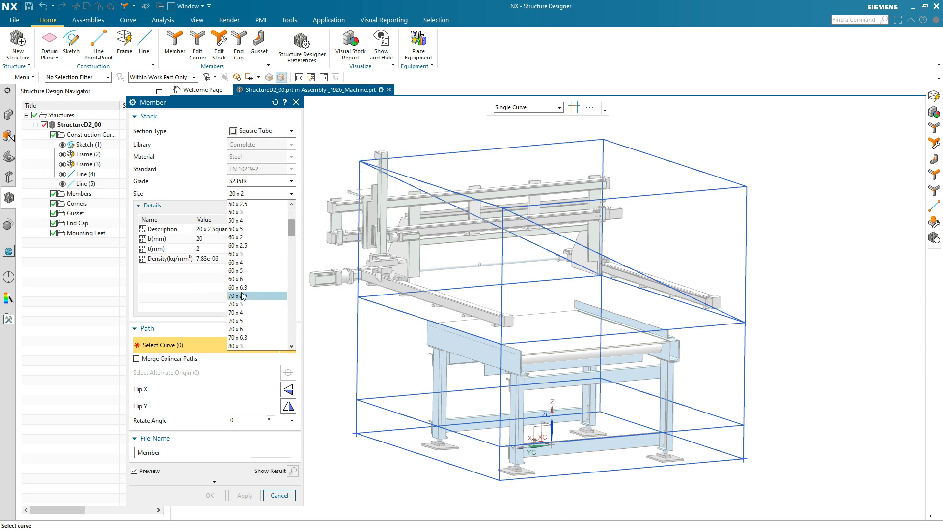
pyautogui.click(241, 263)
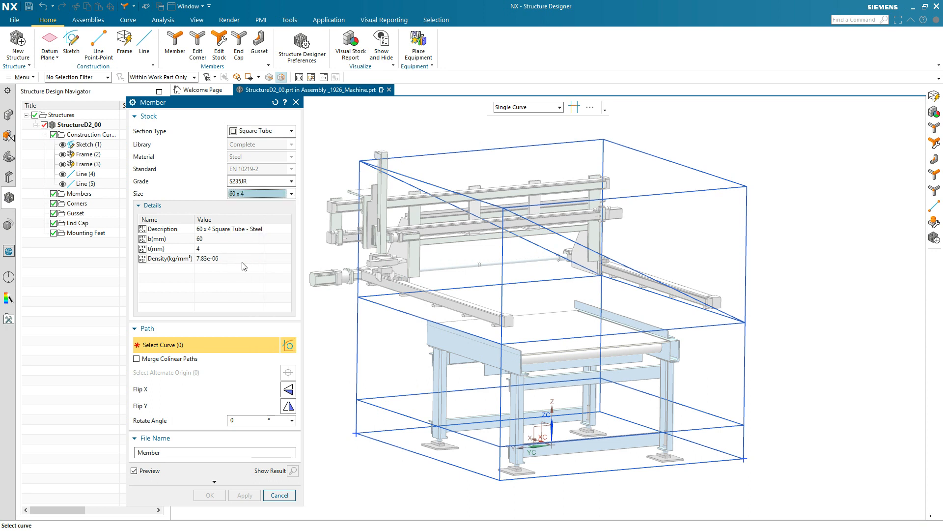
pyautogui.click(96, 156)
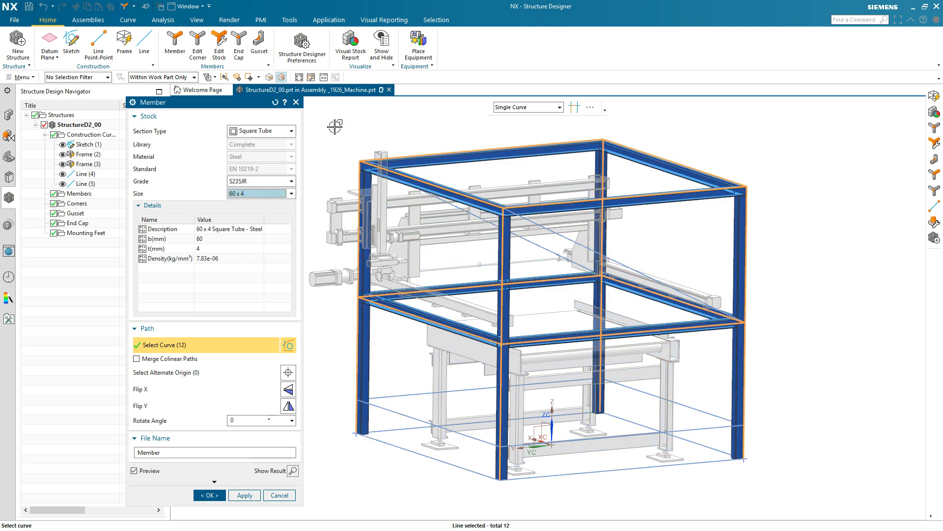
pyautogui.click(244, 496)
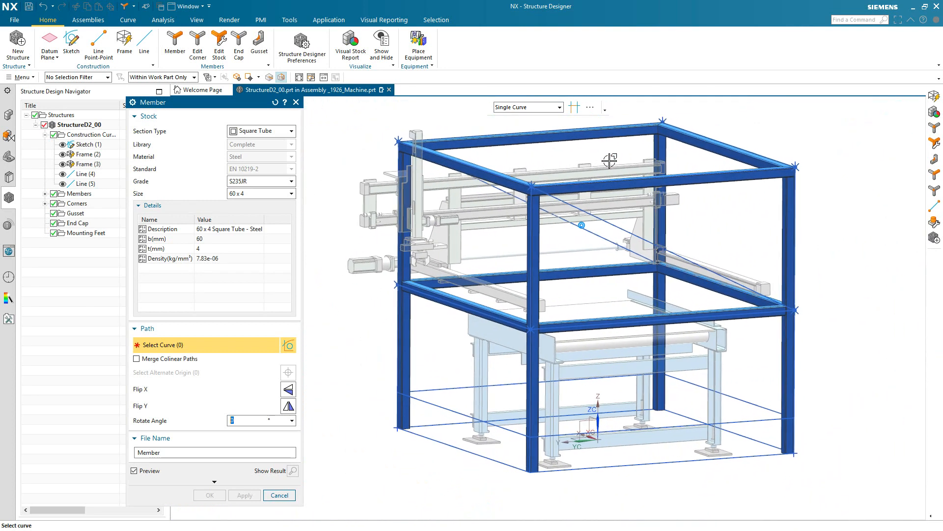
# Set up an Angle Equal member of size 45 x 45 x 3 along one upper side curve of the base frame
pyautogui.click(290, 130)
pyautogui.click(268, 143)
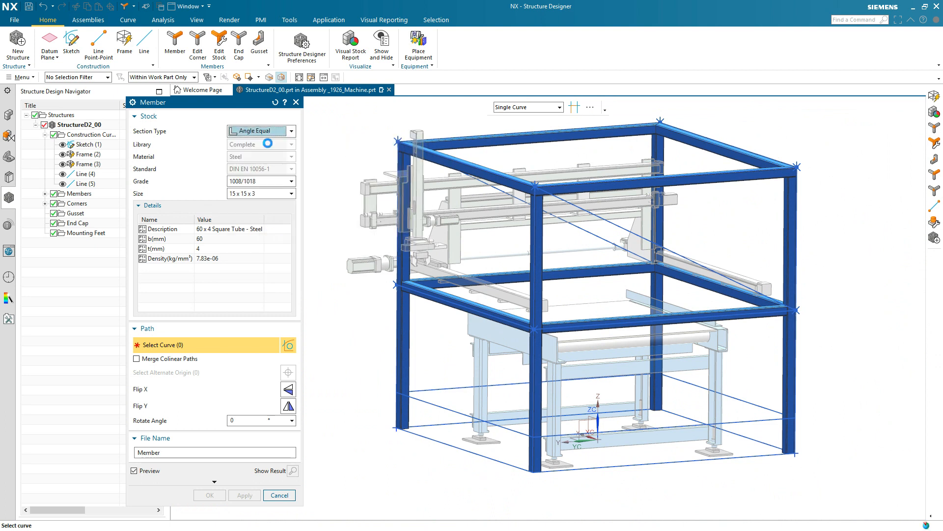
pyautogui.click(408, 392)
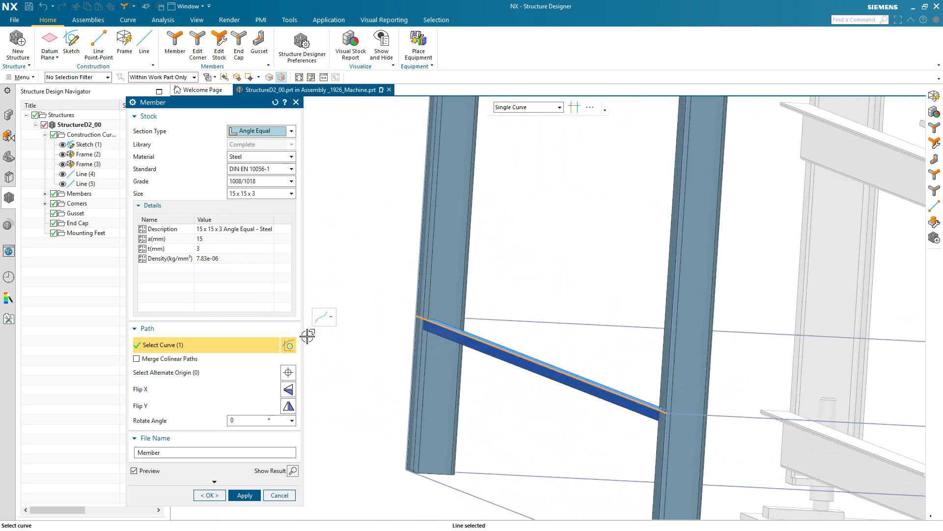
pyautogui.click(276, 194)
pyautogui.scroll(-2, 266, 324)
pyautogui.click(252, 310)
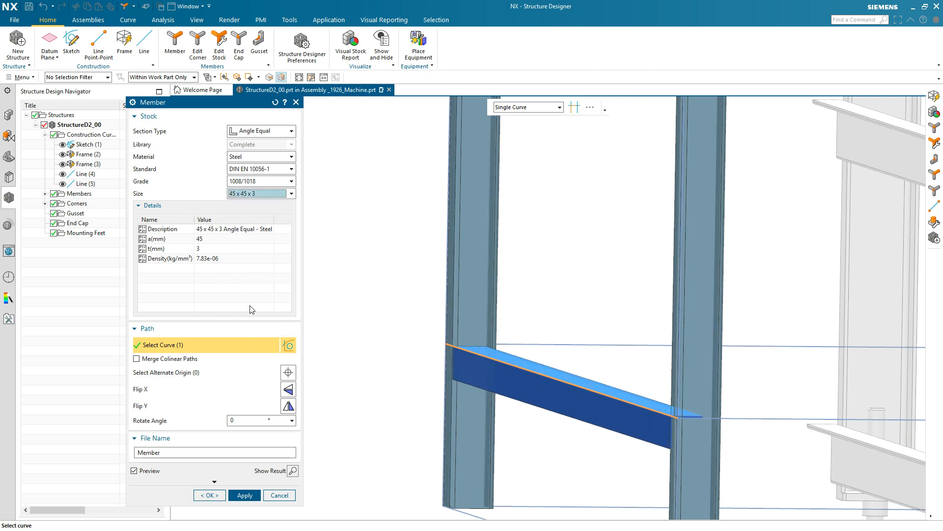
# Flip the angle section in both X and Y and try alternate origin points to position it between the posts
pyautogui.click(288, 407)
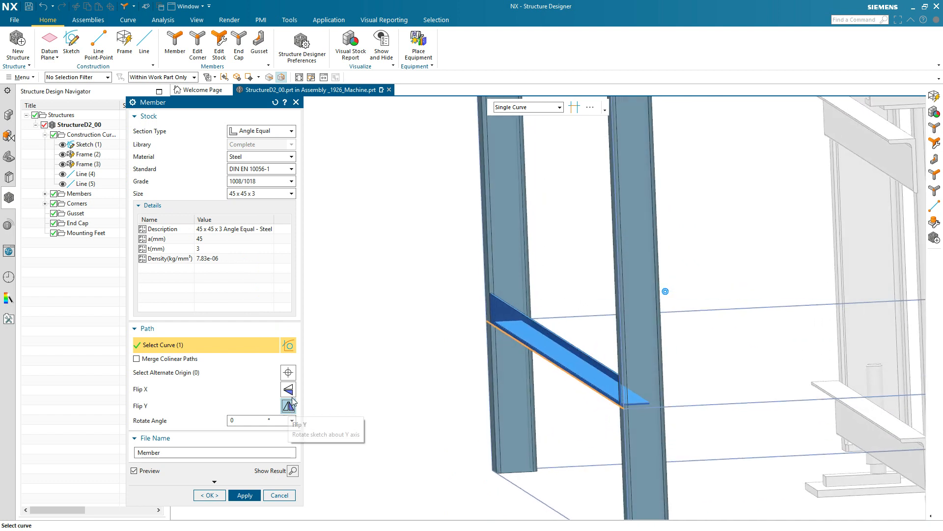
pyautogui.click(288, 389)
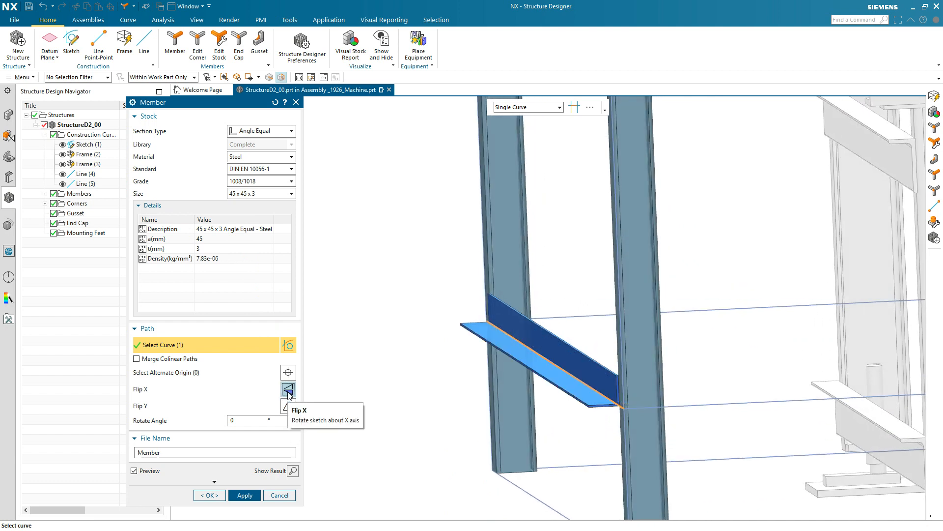
pyautogui.click(288, 372)
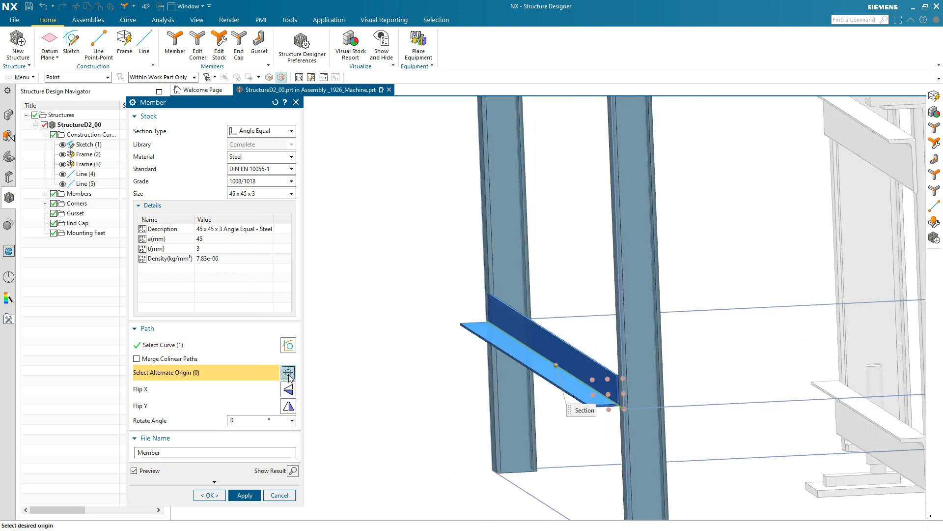
pyautogui.click(592, 379)
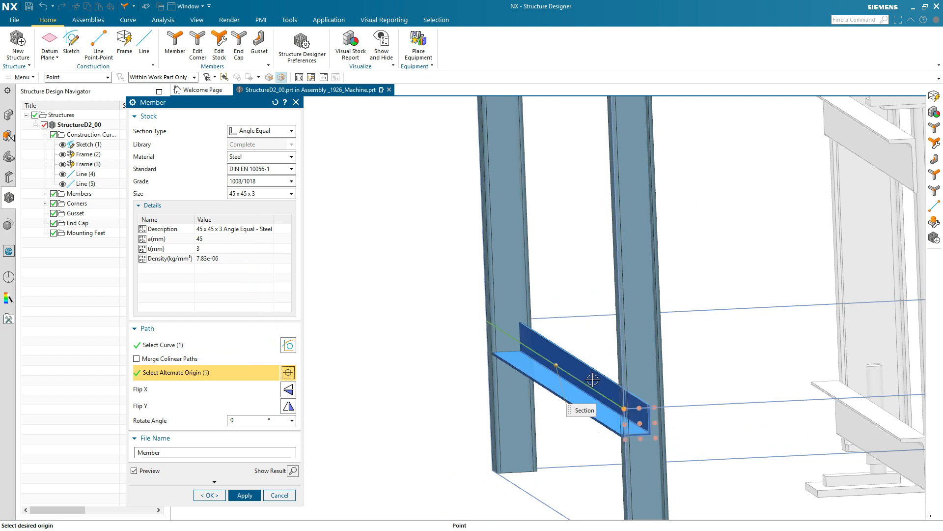
pyautogui.click(626, 439)
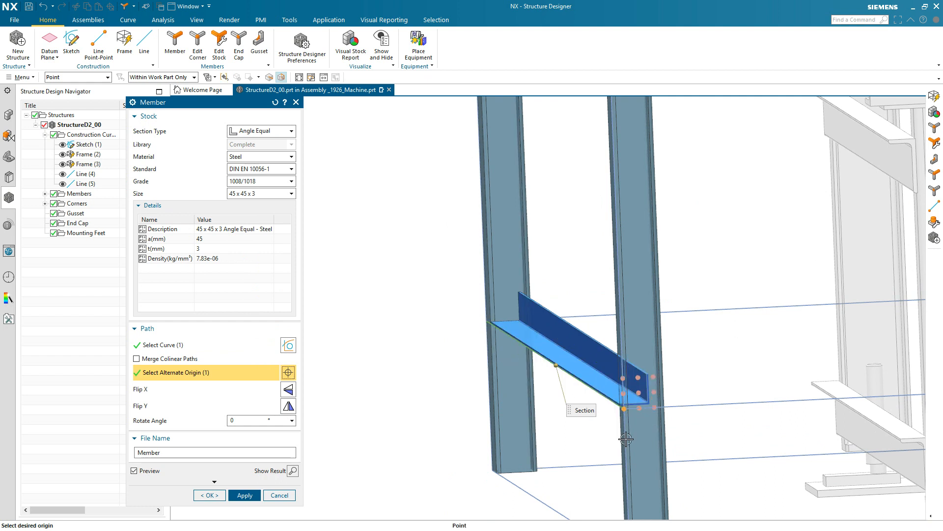
pyautogui.click(639, 394)
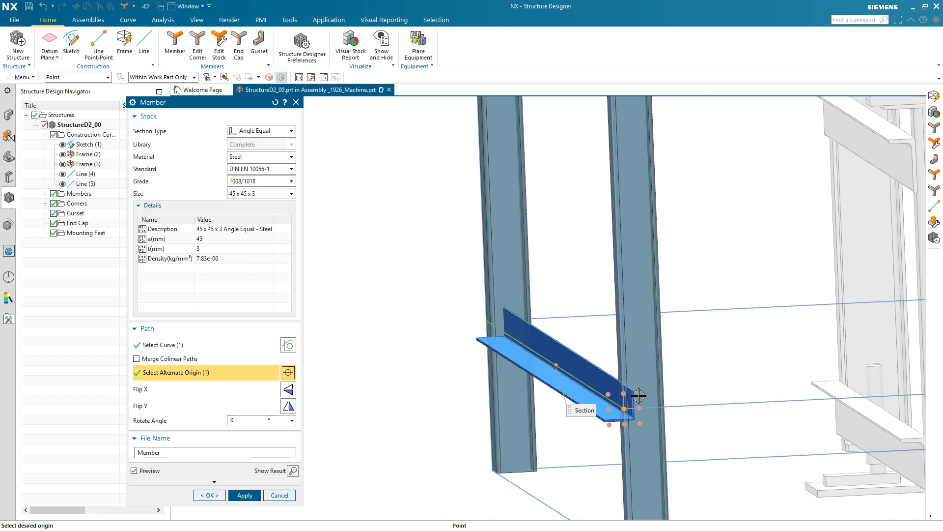
pyautogui.click(608, 412)
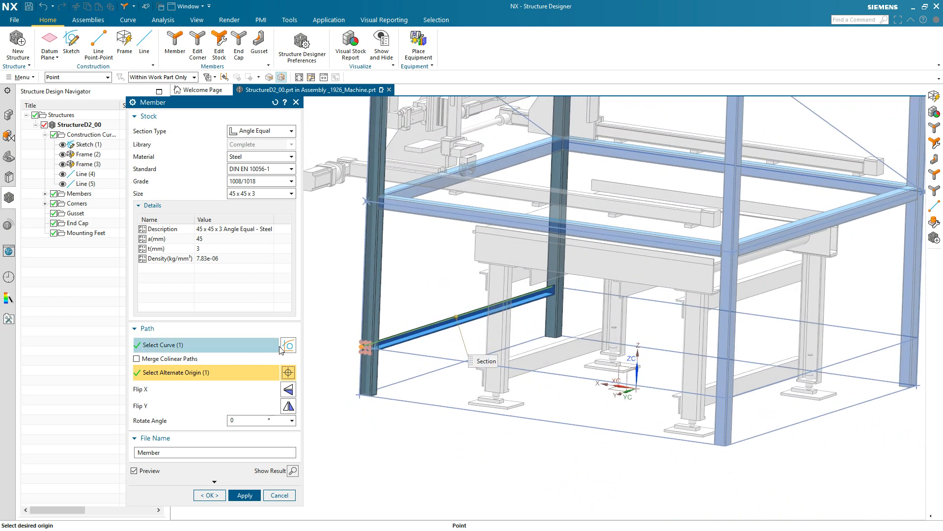
# Add the other three upper curves of the base frame to the path and create the 45 x 45 x 3 angle members
pyautogui.click(270, 347)
pyautogui.click(854, 328)
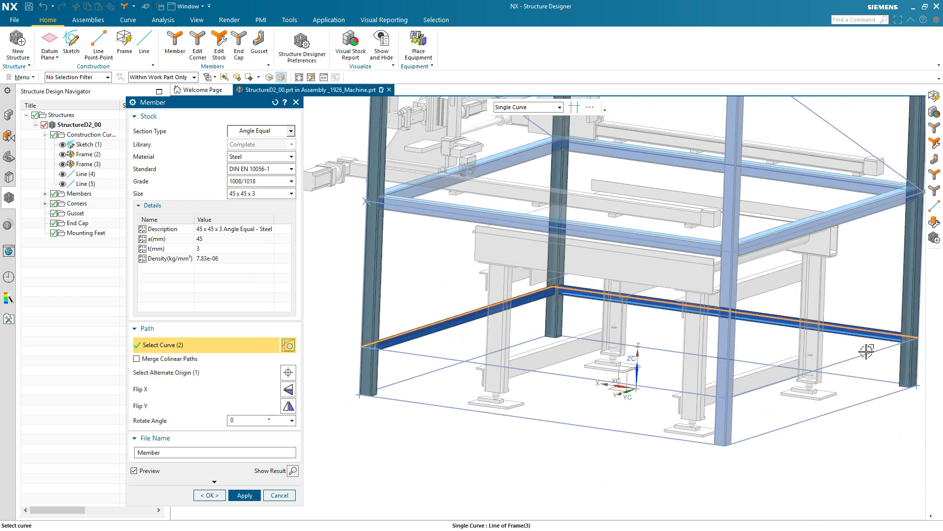
pyautogui.click(867, 352)
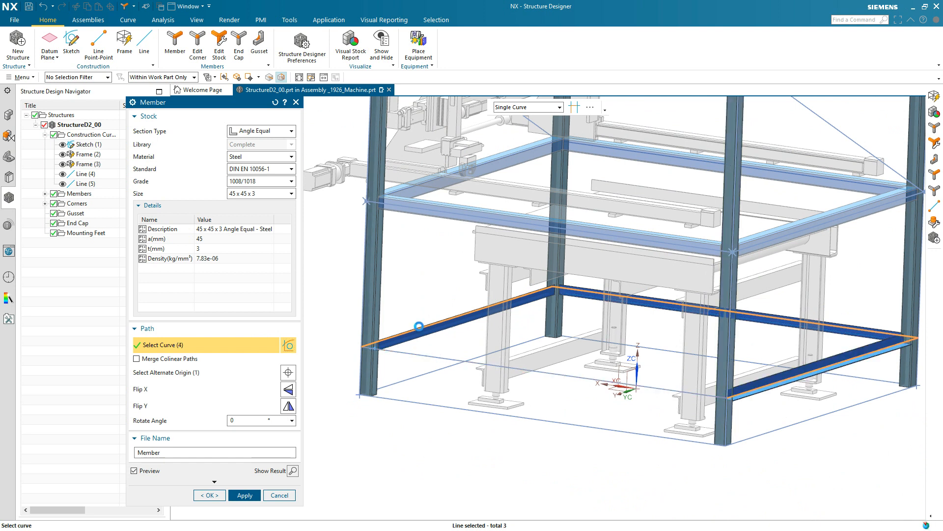
pyautogui.click(438, 354)
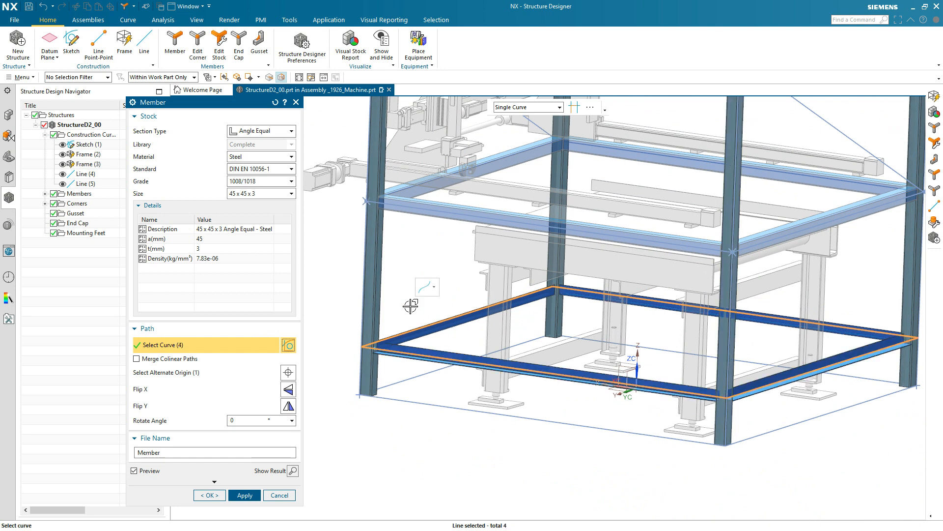
pyautogui.click(244, 495)
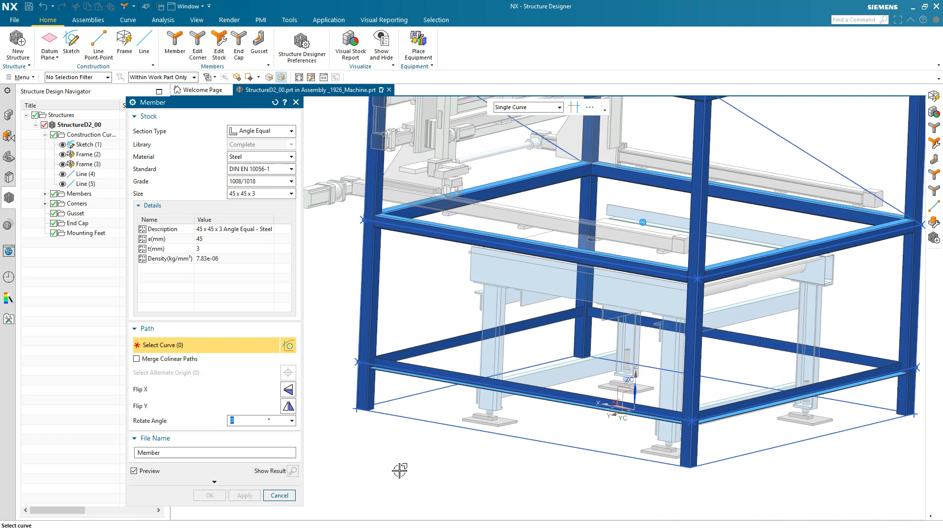
# Create round tube members of size 33.7 x 3 along the two diagonal lines and finish adding members
pyautogui.click(261, 131)
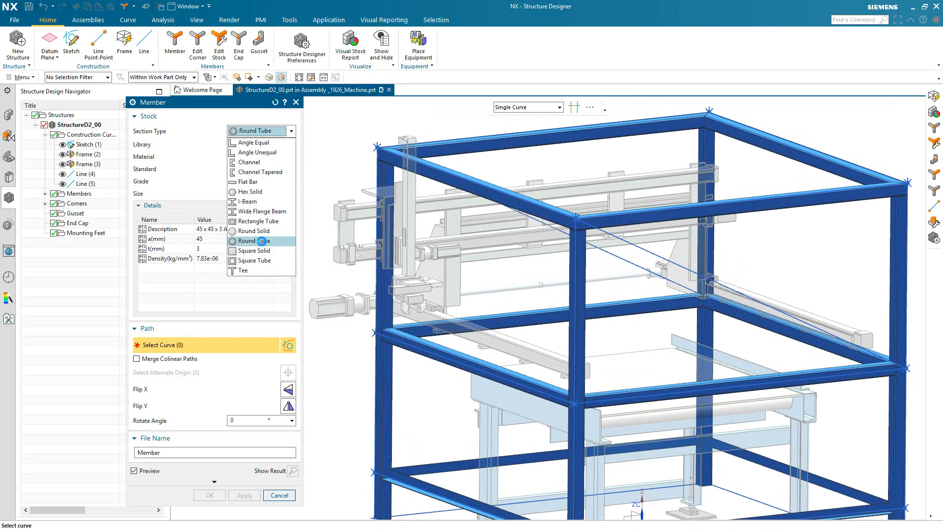
pyautogui.click(263, 240)
pyautogui.click(258, 193)
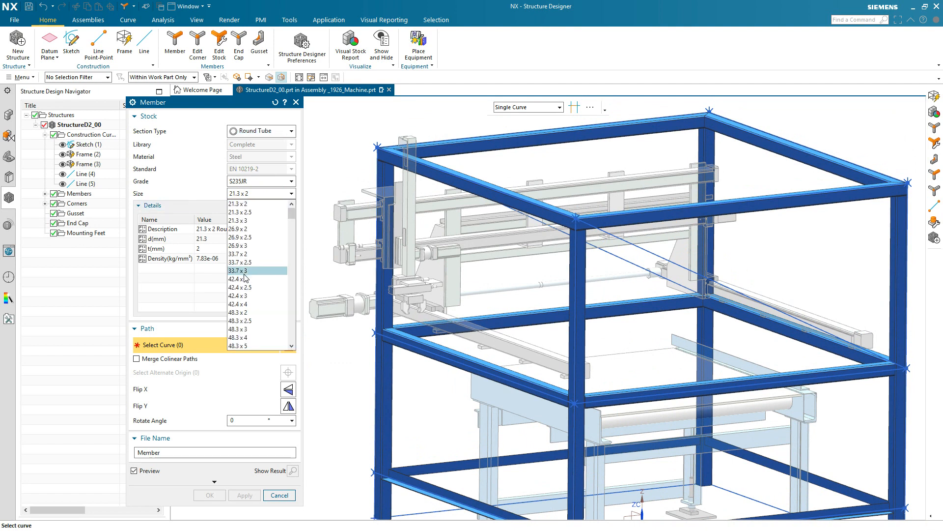
pyautogui.click(245, 271)
pyautogui.click(641, 253)
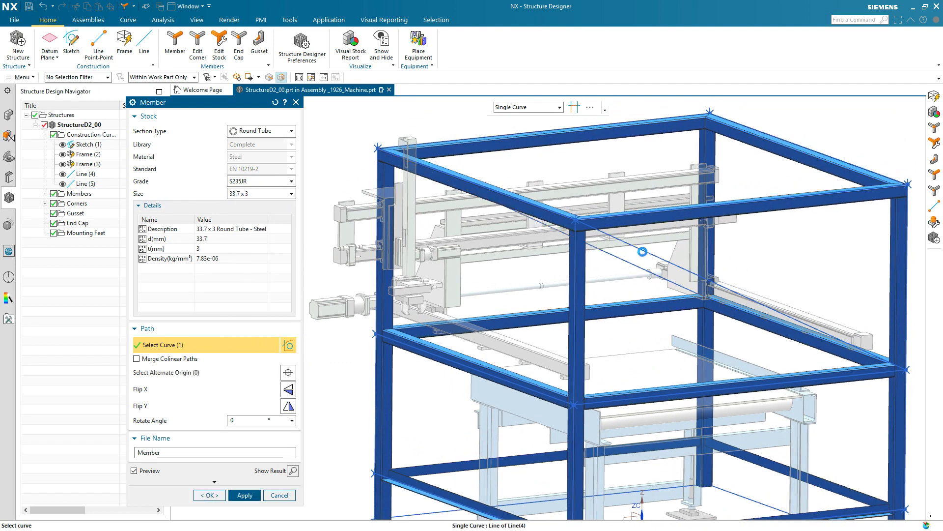
pyautogui.click(642, 253)
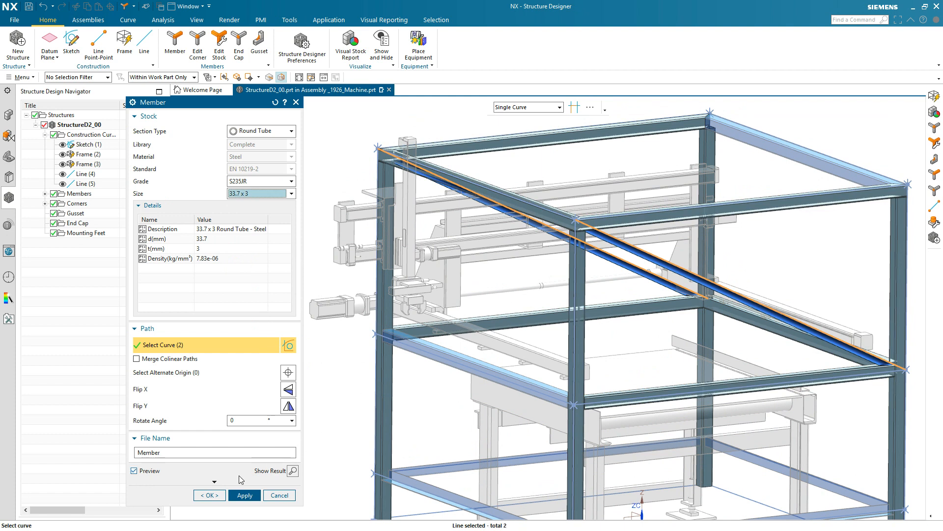
pyautogui.click(210, 494)
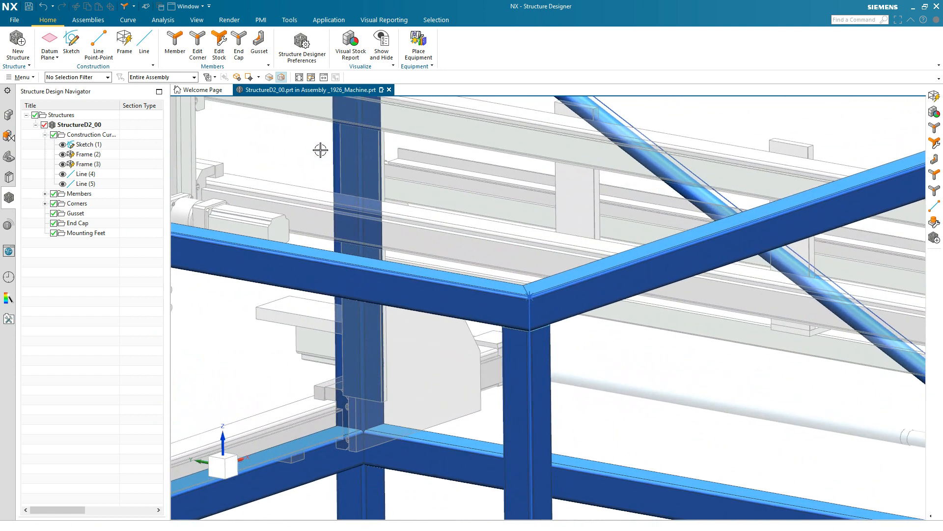
# Edit the upper frame corner where three square tubes meet, setting the corner type of Square Tube_01 to Butt
pyautogui.doubleClick(525, 292)
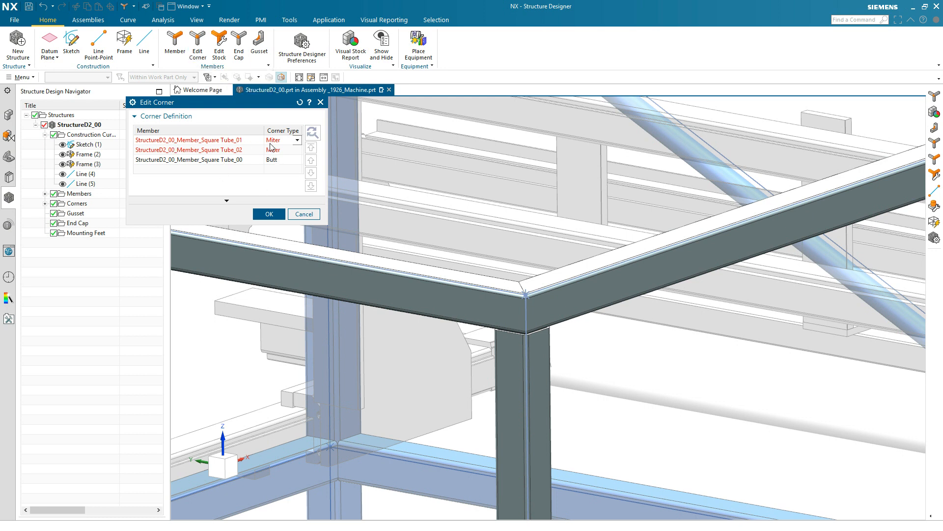
pyautogui.click(298, 141)
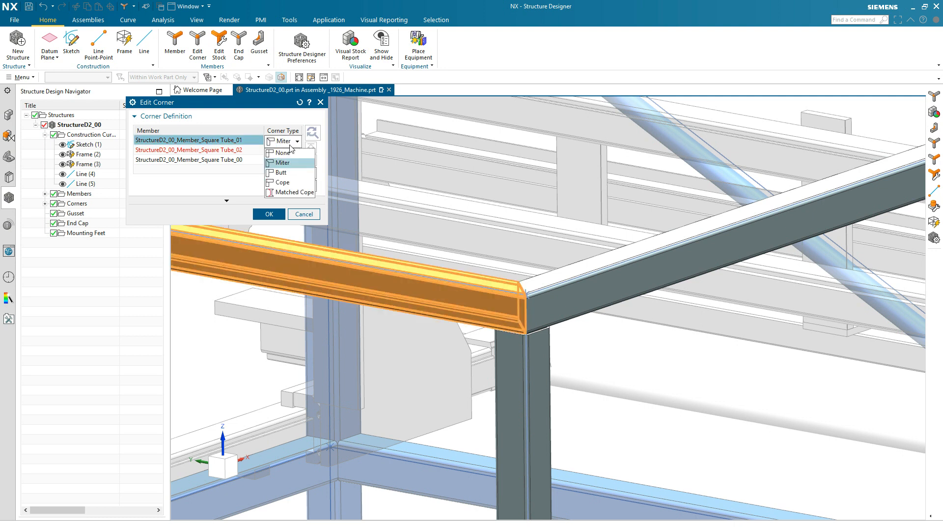
pyautogui.click(288, 175)
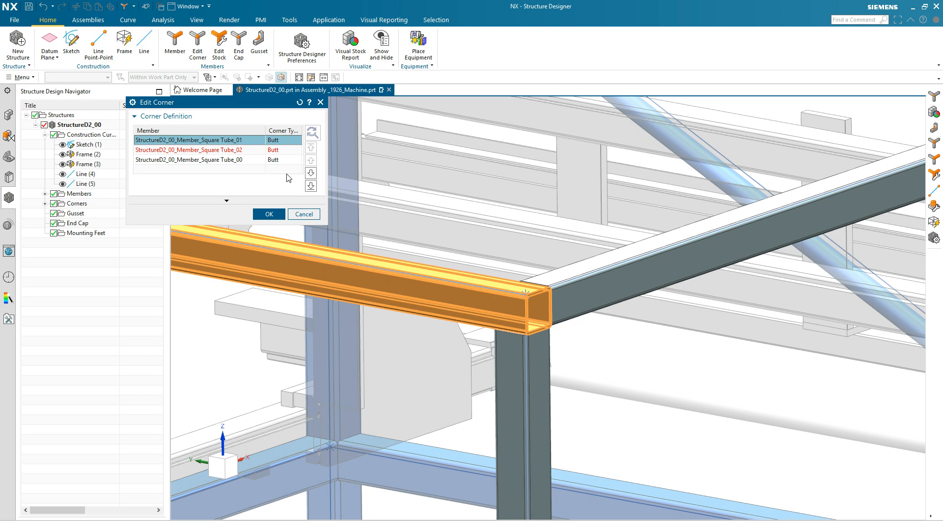
# Try moving Square Tube_00 to the top of the corner's member order and Square Tube_01 above it
pyautogui.click(276, 161)
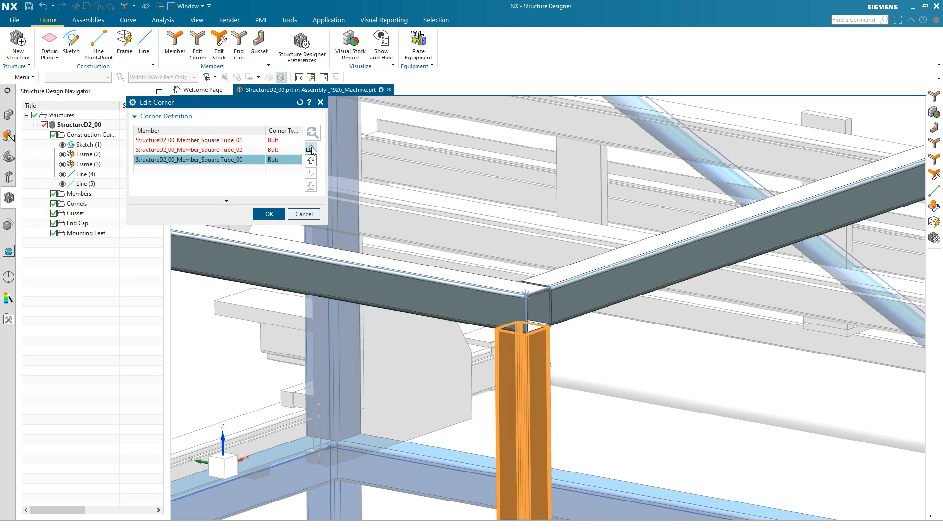
pyautogui.click(311, 148)
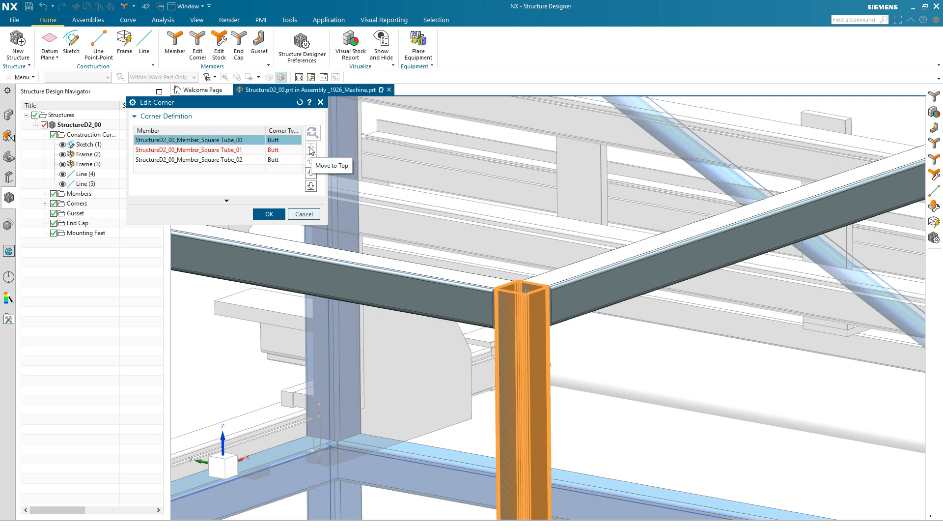
pyautogui.click(279, 152)
pyautogui.click(311, 162)
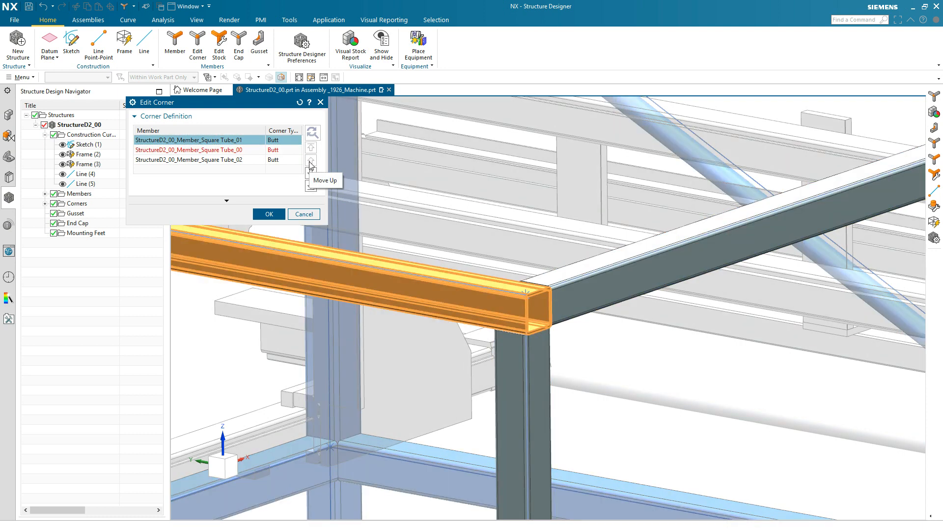
pyautogui.click(282, 152)
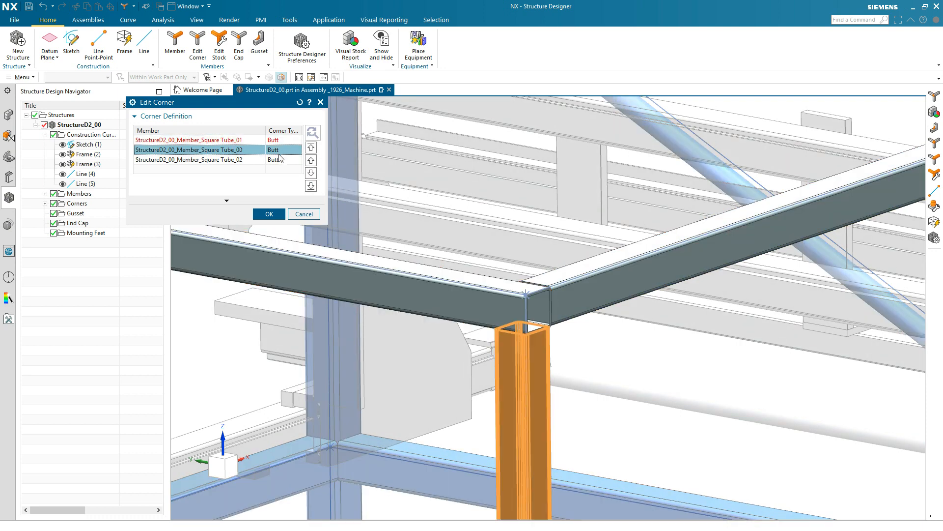
# Move Square Tube_02 to the top of the corner's member order and accept the corner definition
pyautogui.click(278, 162)
pyautogui.click(310, 149)
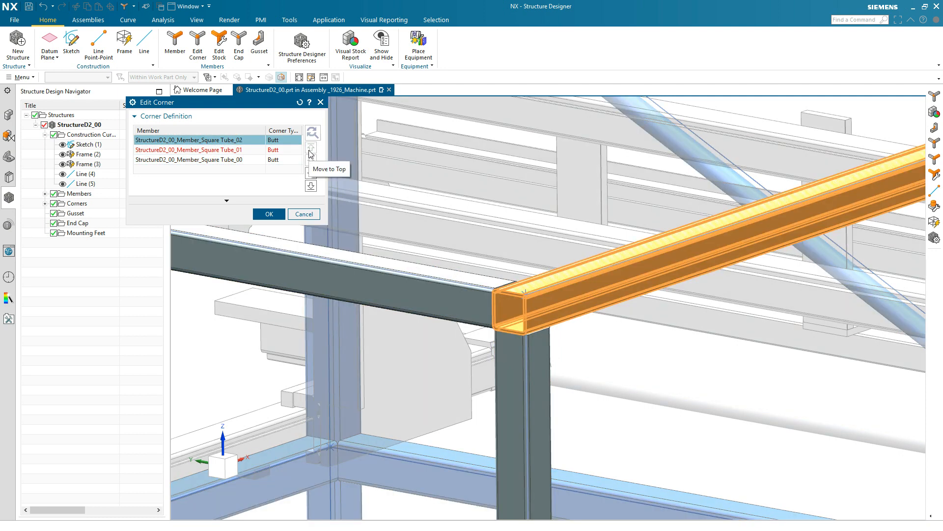
pyautogui.click(270, 214)
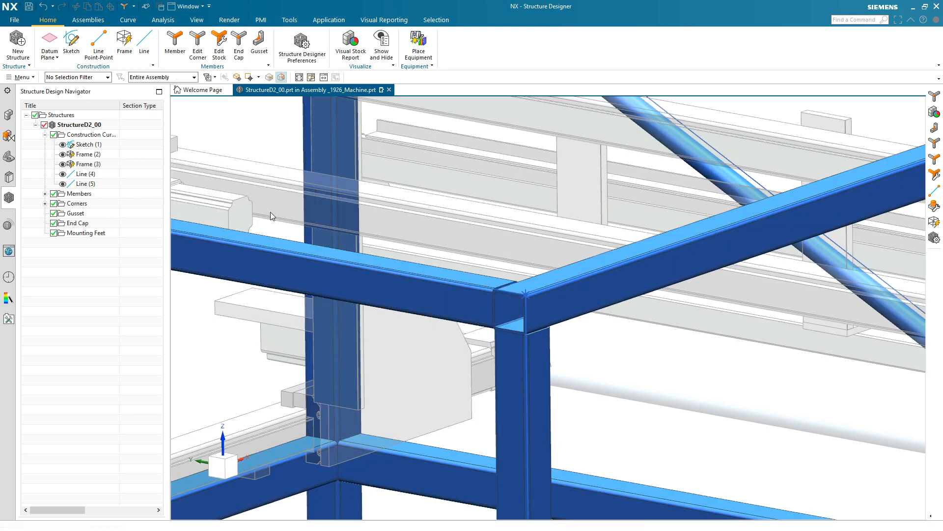
# Examine the square tube members and the corner definitions of StructureD2_00 by highlighting individual entries in the structure tree
pyautogui.click(44, 193)
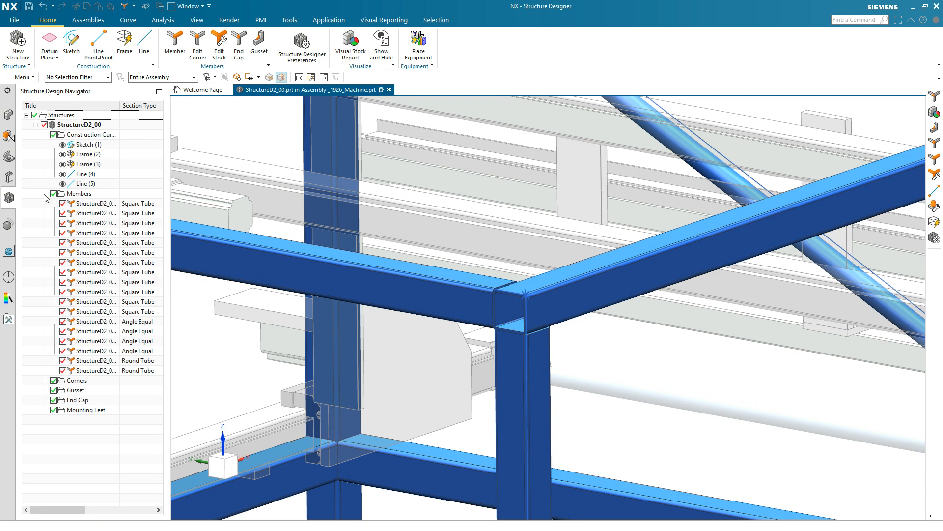
pyautogui.click(96, 223)
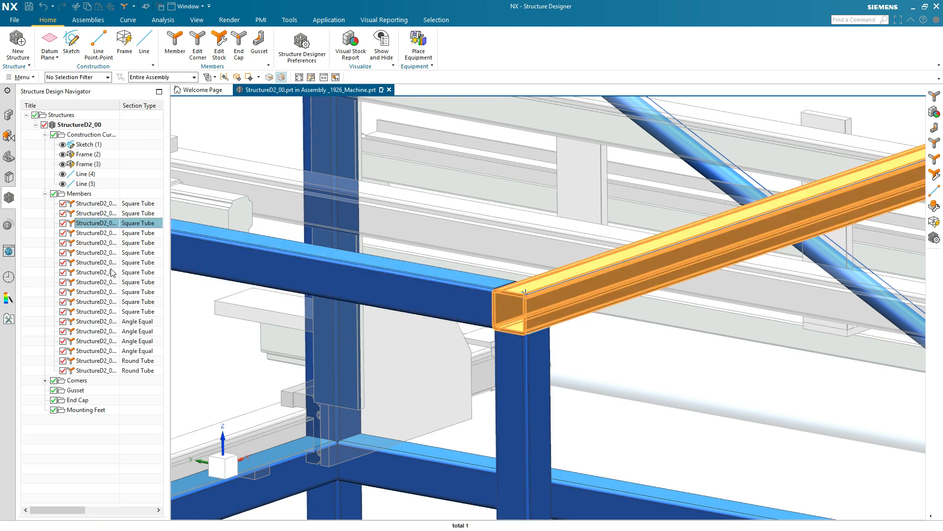
pyautogui.click(44, 380)
pyautogui.click(93, 439)
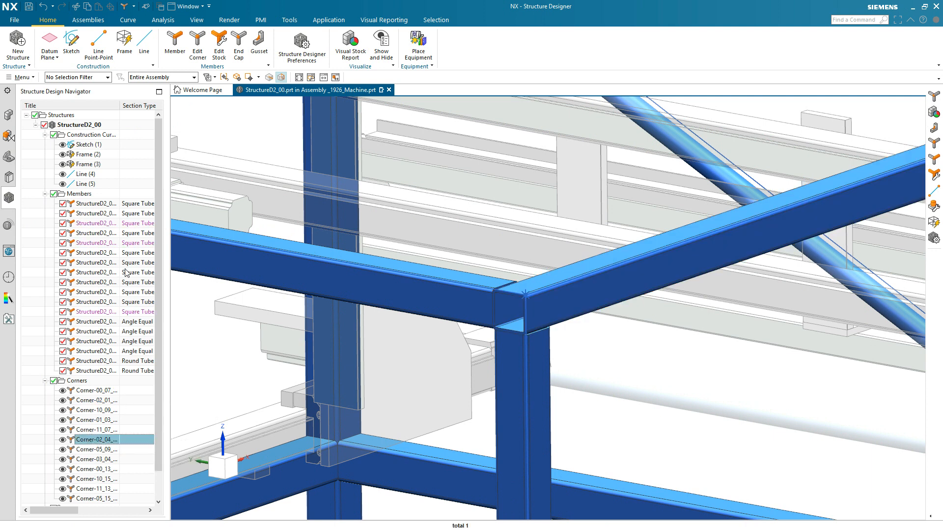
pyautogui.click(92, 273)
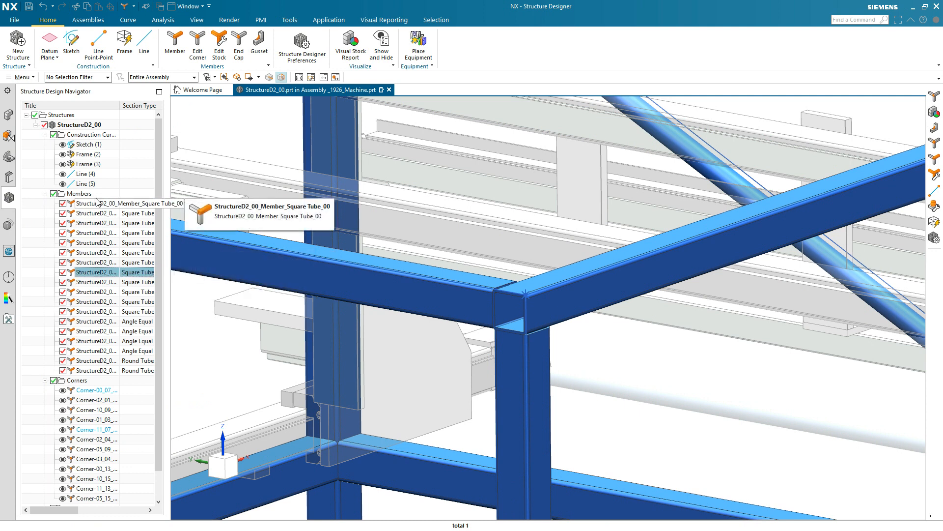
# Pack the identical members of StructureD2_00 and highlight the last packed pair of Angle Equal members in the whole frame
pyautogui.click(88, 194)
pyautogui.rightClick(90, 195)
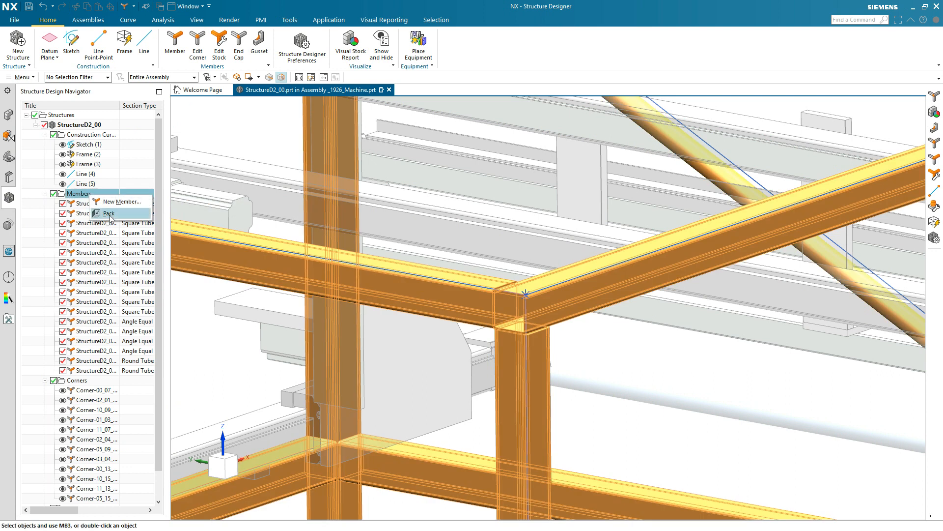
pyautogui.click(109, 215)
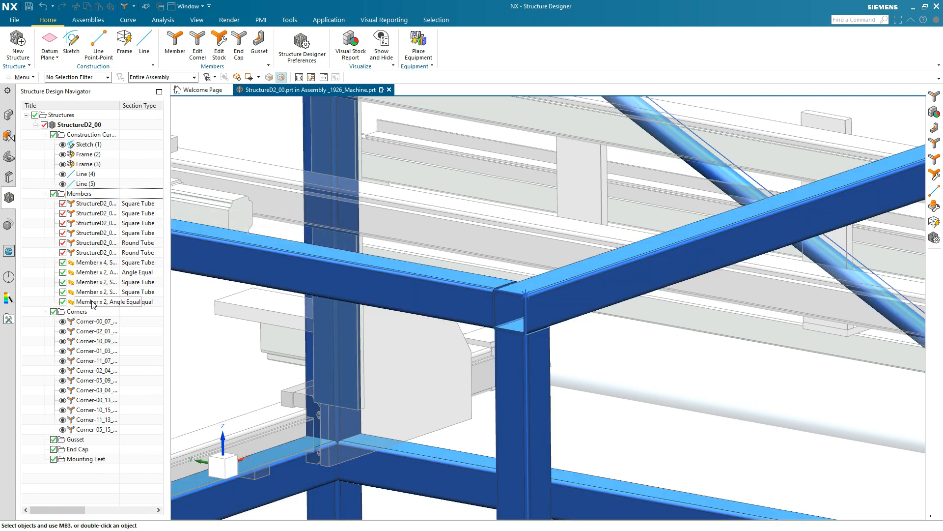
pyautogui.click(93, 302)
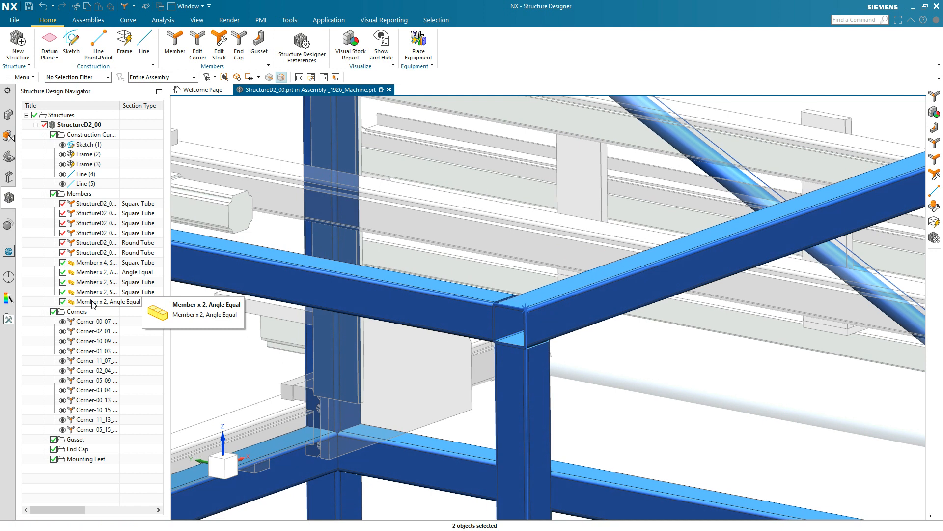
pyautogui.scroll(-6, 93, 305)
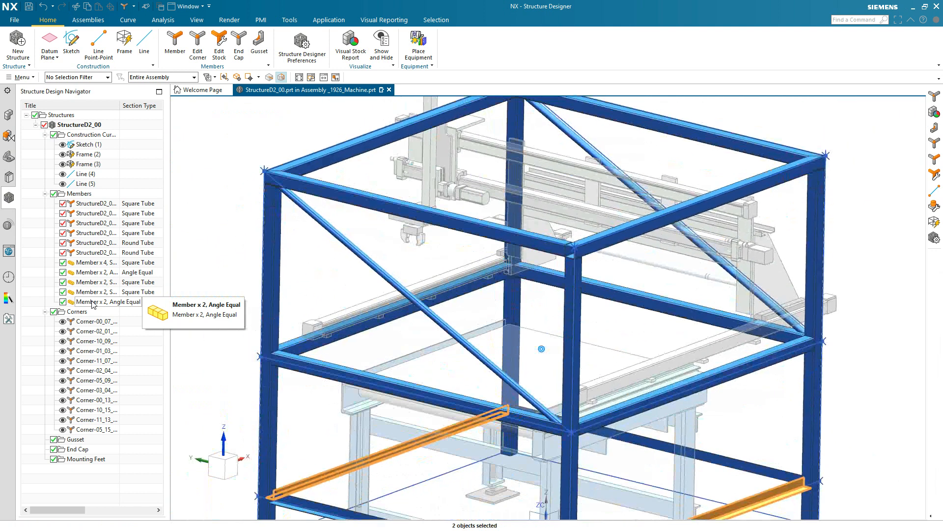
pyautogui.press('Escape')
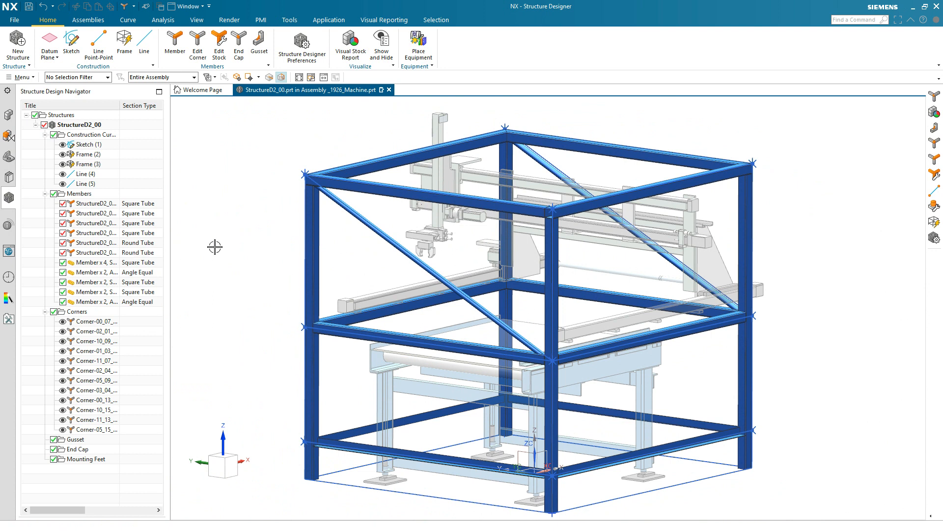
# Show the Visual Stock Report colouring the members by stock type, and switch it off again
pyautogui.click(350, 43)
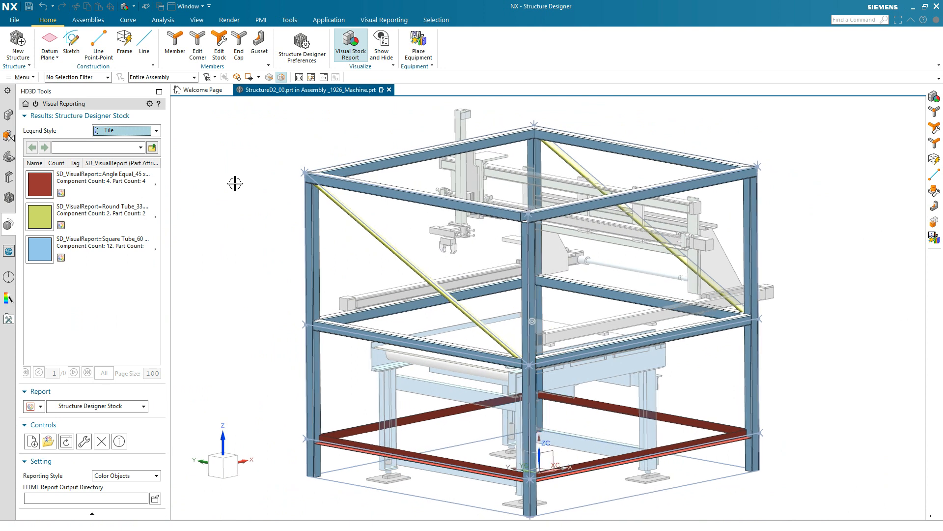
pyautogui.click(350, 50)
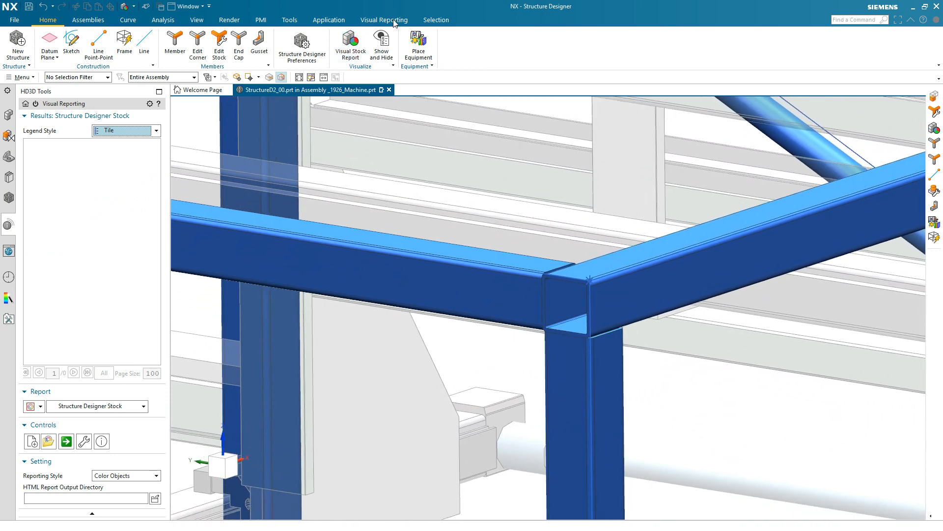
# Cap the open square tube end at the upper frame corner with an outside, 5 mm thick end cap with chamfered corners
pyautogui.click(239, 47)
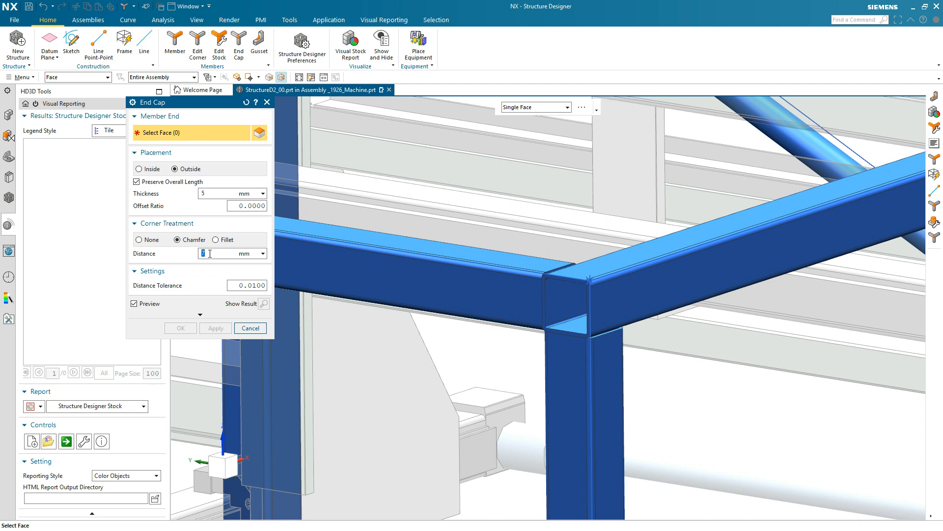
pyautogui.click(569, 281)
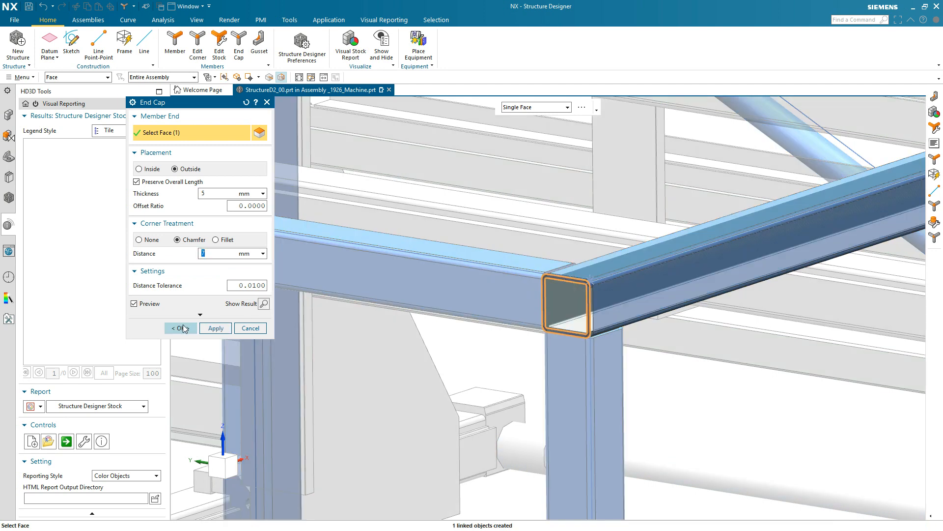
pyautogui.click(181, 328)
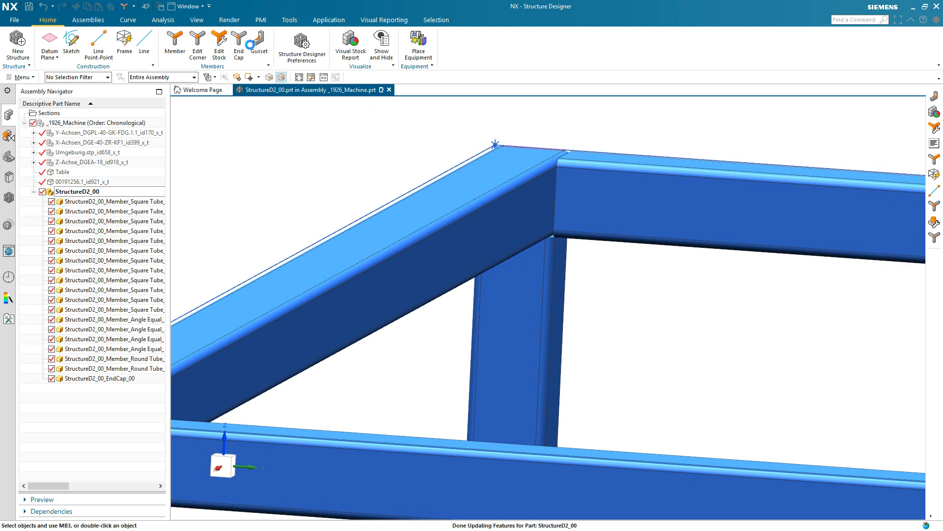
# Add a Triangular steel gusset, 90 x 90 mm and 10 mm thick with thickness on both sides, between the two upper horizontal tubes
pyautogui.click(528, 216)
pyautogui.click(589, 216)
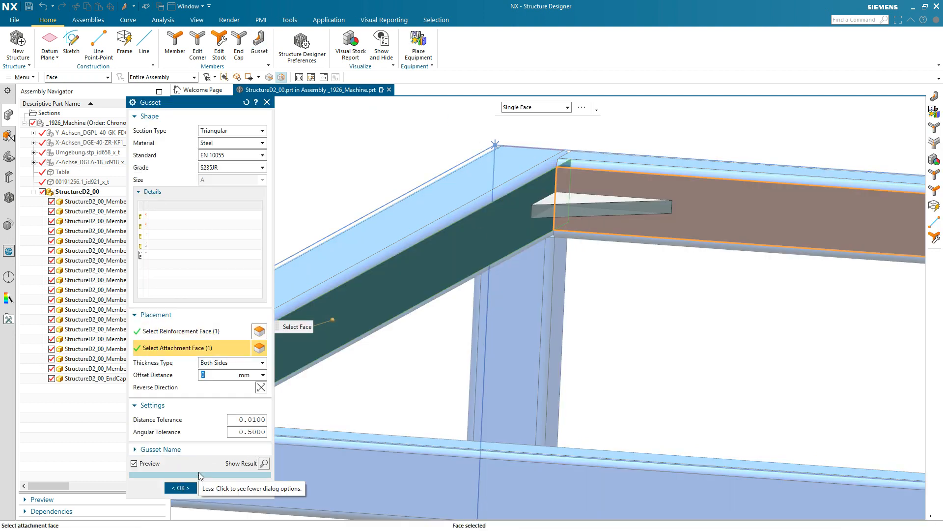
pyautogui.click(216, 131)
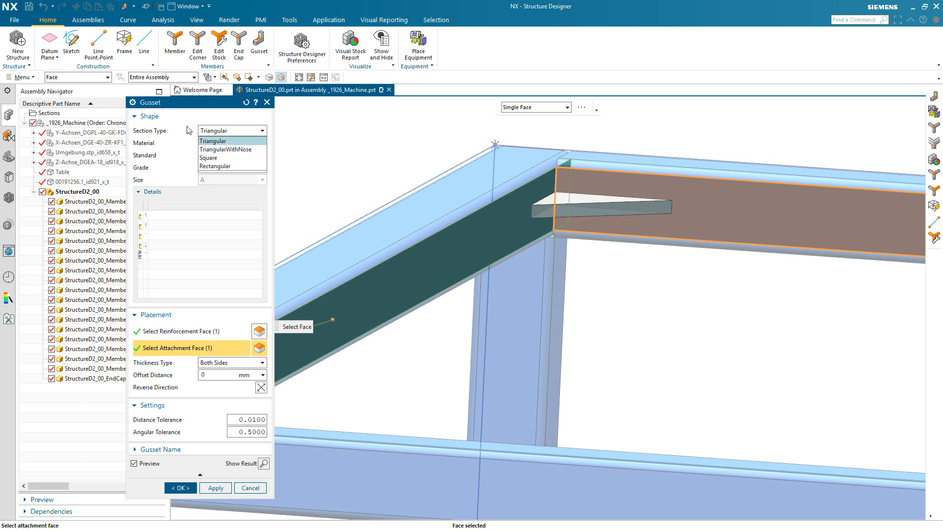
pyautogui.click(212, 141)
pyautogui.moveTo(149, 205); pyautogui.dragTo(216, 207)
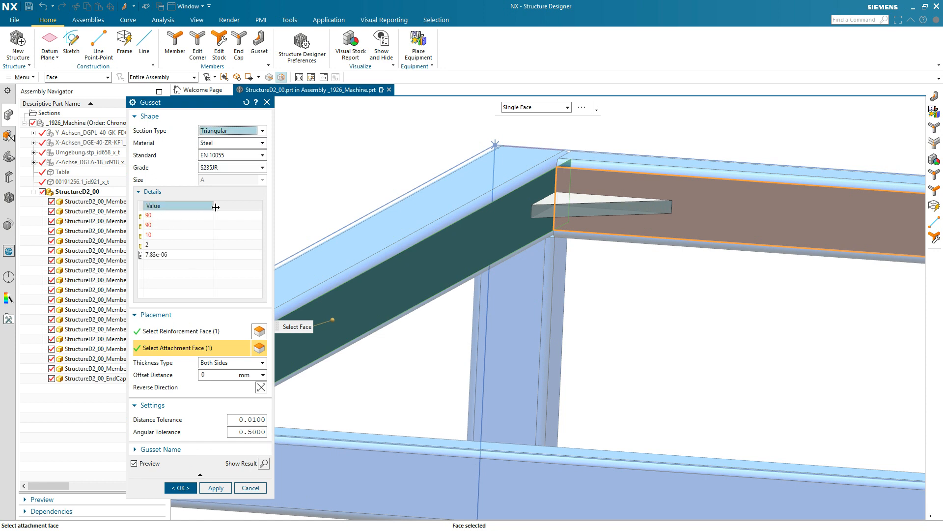
pyautogui.moveTo(143, 205); pyautogui.dragTo(196, 206)
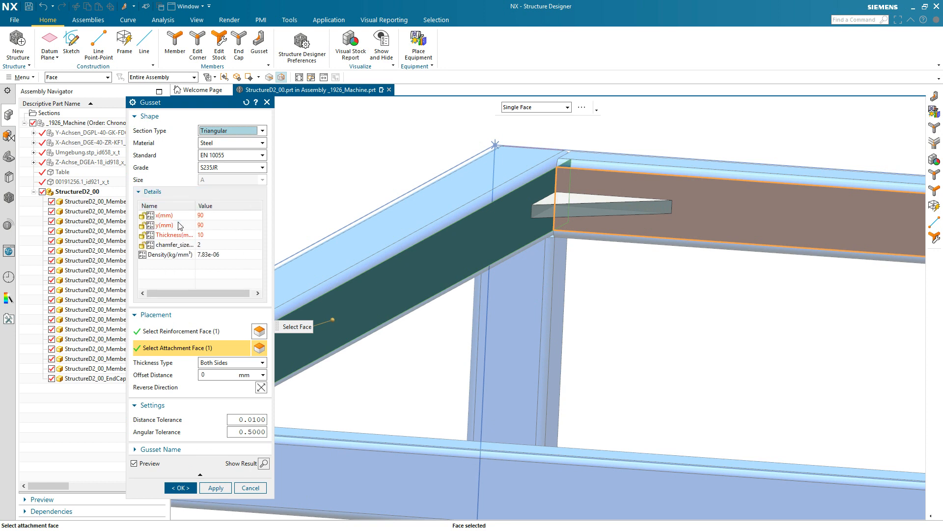
pyautogui.click(235, 364)
pyautogui.click(222, 379)
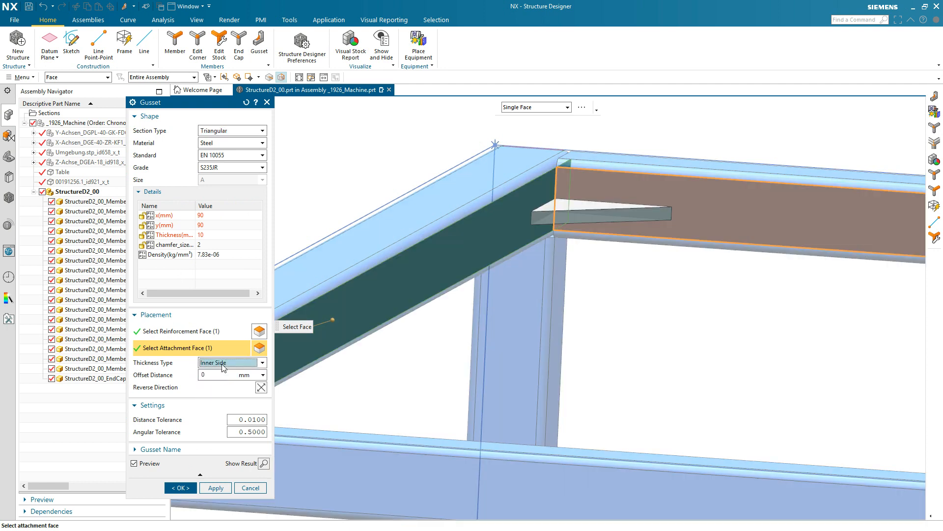
pyautogui.click(224, 366)
pyautogui.click(217, 372)
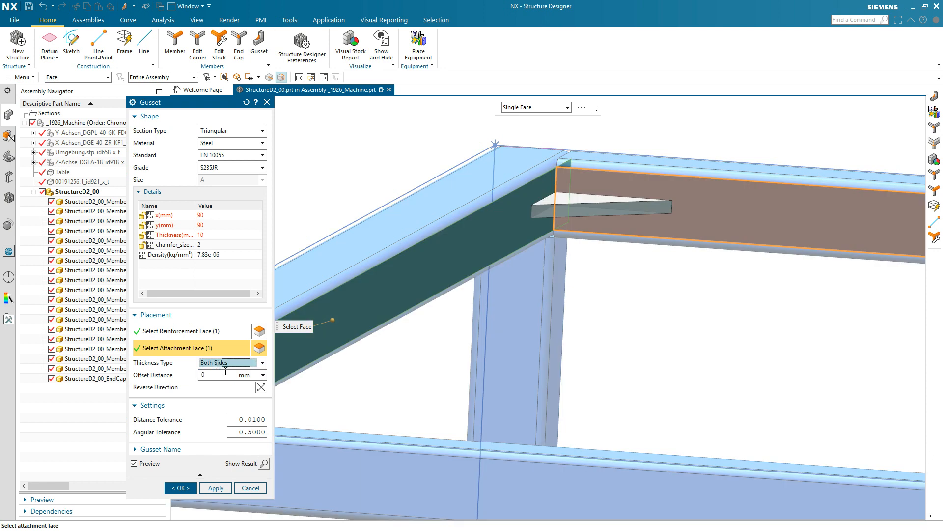
pyautogui.click(211, 486)
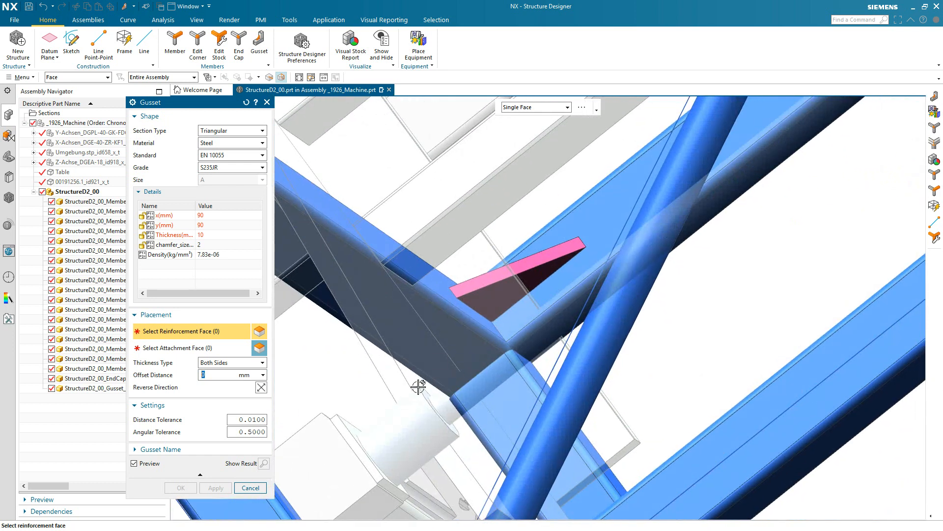
# Add two more triangular gussets at the same upper corner, joining each horizontal square tube to the vertical post
pyautogui.click(447, 349)
pyautogui.click(501, 393)
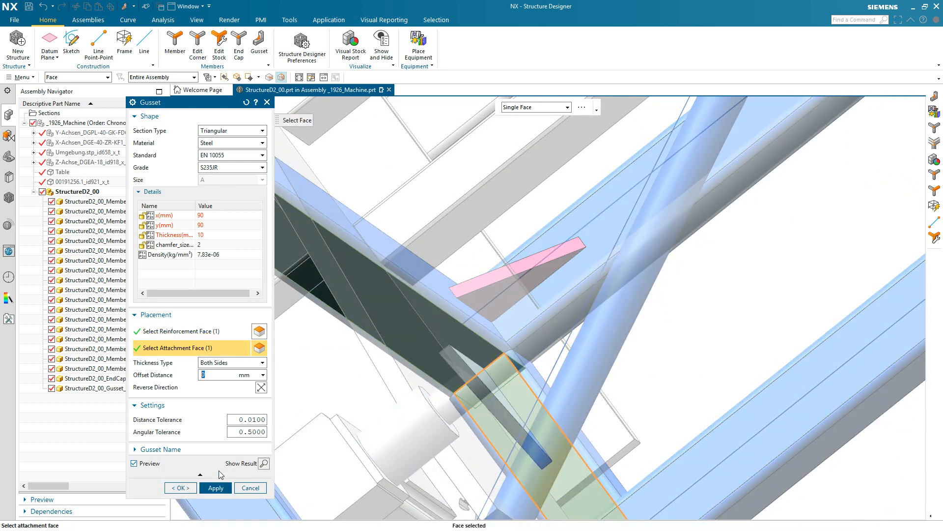
pyautogui.click(216, 488)
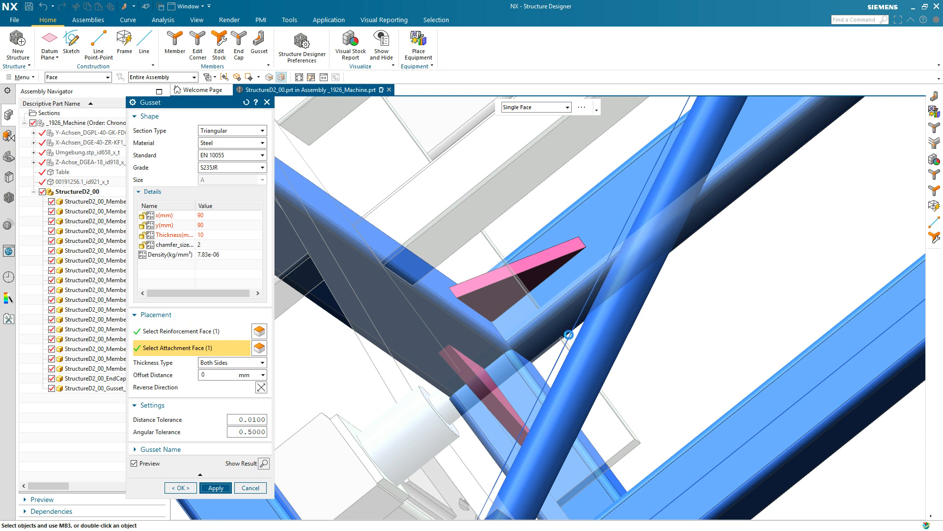
pyautogui.click(537, 375)
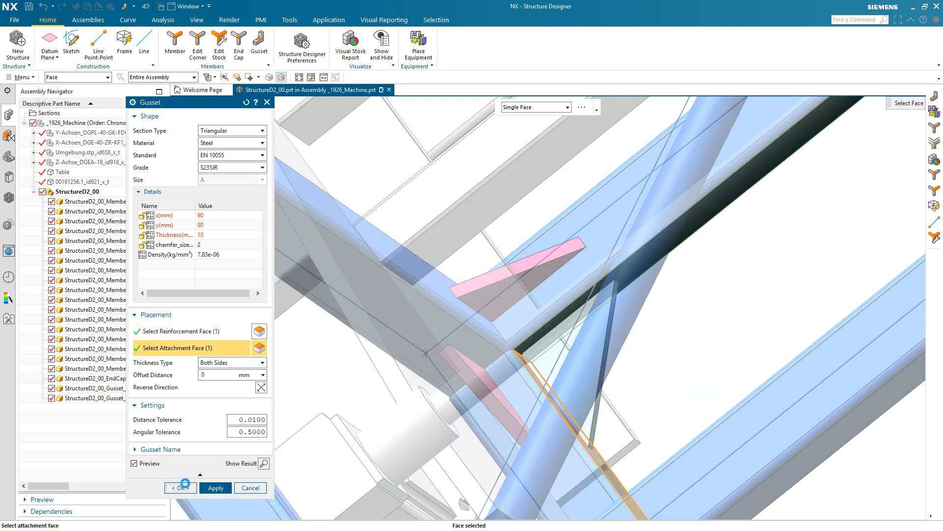
pyautogui.click(181, 488)
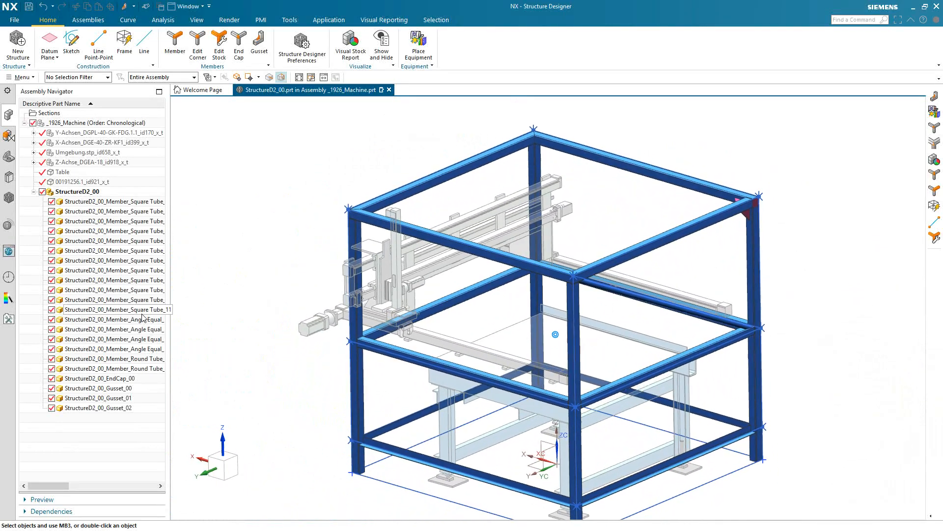
# Make the _1926_Machine assembly the work part and switch to the Modeling application
pyautogui.doubleClick(67, 124)
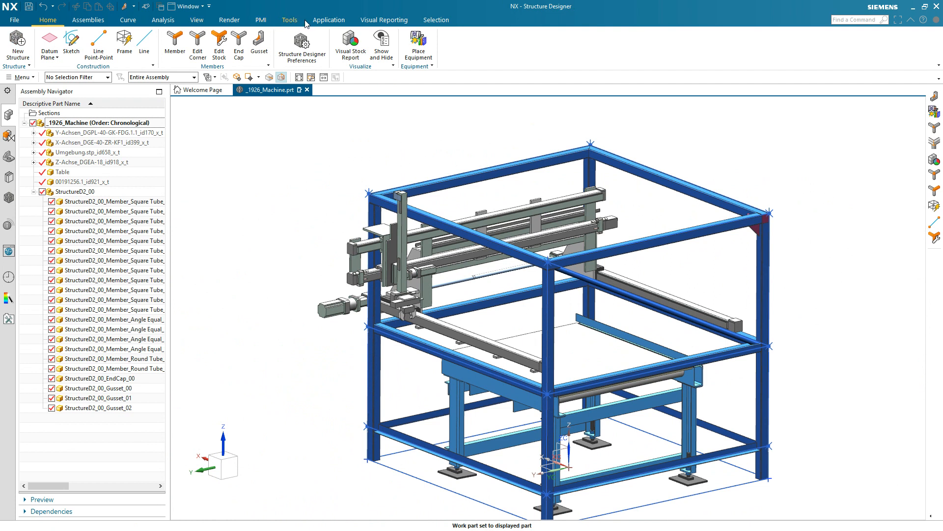
pyautogui.click(328, 20)
pyautogui.click(20, 41)
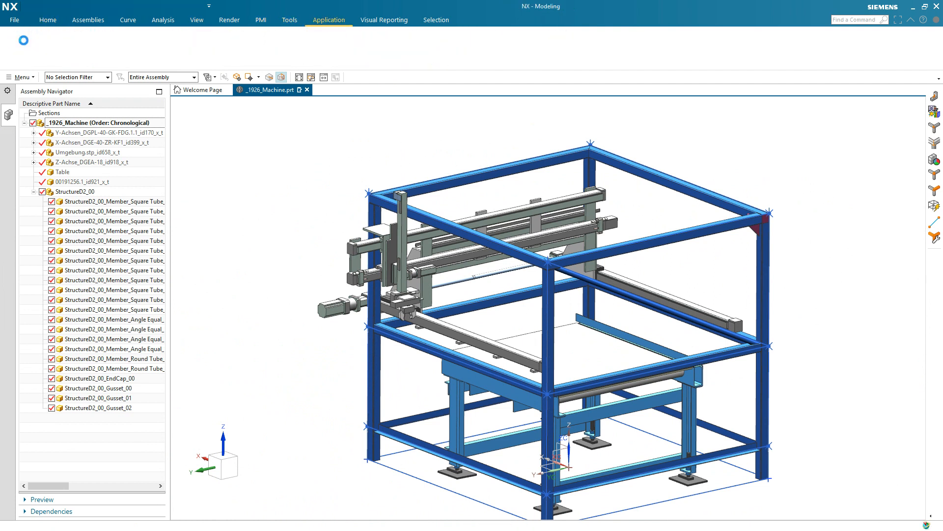
# Play the machine's motion in Animation Designer to check its movement against the surrounding frame
pyautogui.click(494, 20)
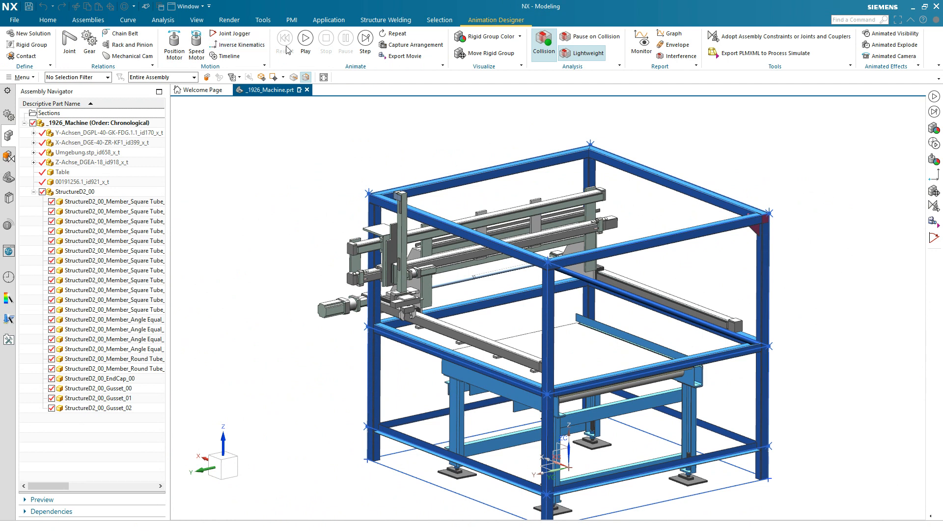
pyautogui.click(309, 47)
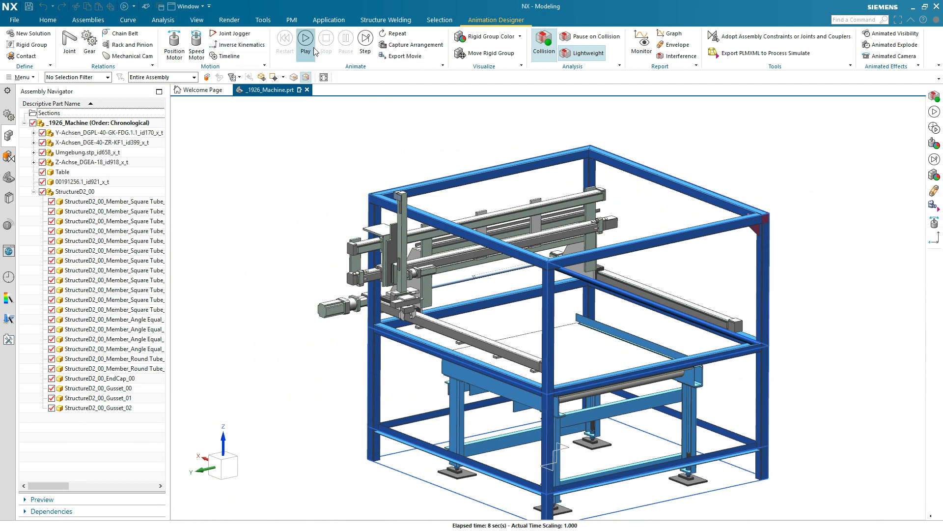
pyautogui.click(305, 40)
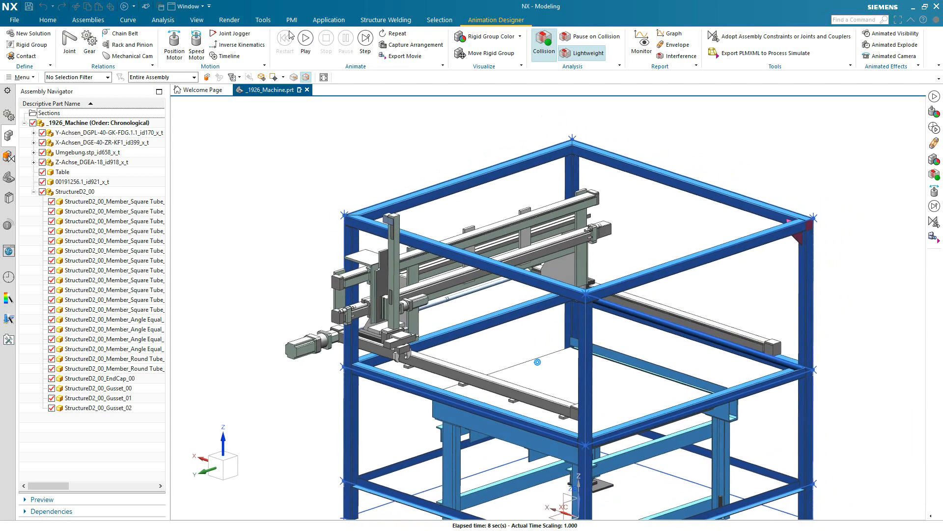
# Return to Structure Designer and edit the construction curve Frame (2), raising its top so the upper frame becomes taller
pyautogui.click(329, 20)
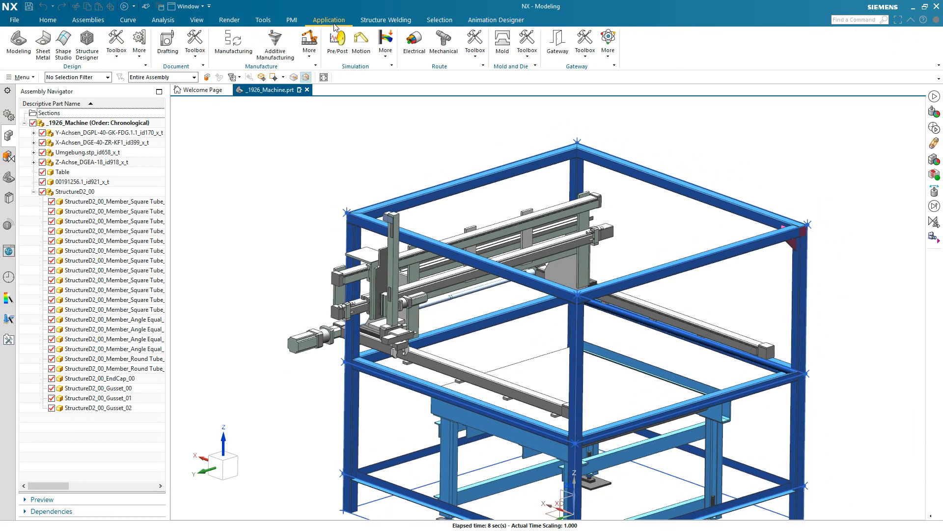
pyautogui.click(97, 53)
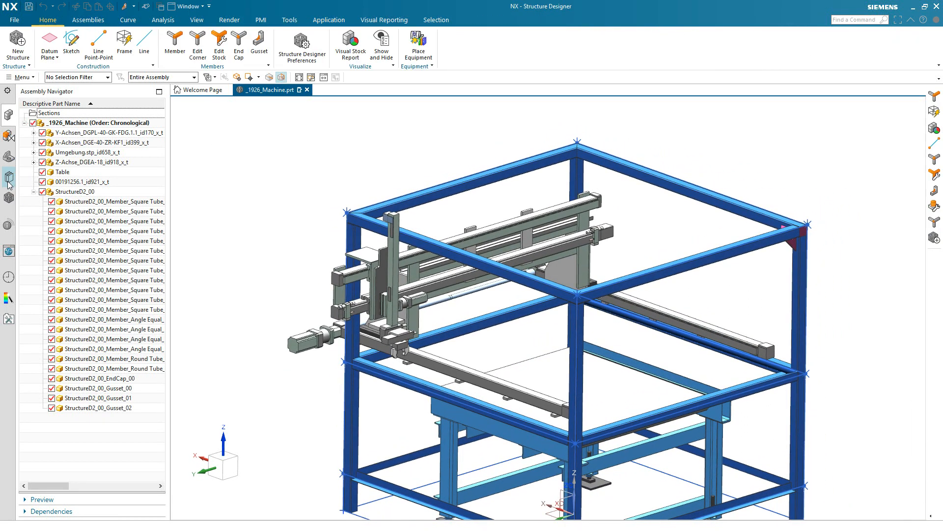
pyautogui.click(8, 197)
pyautogui.doubleClick(96, 156)
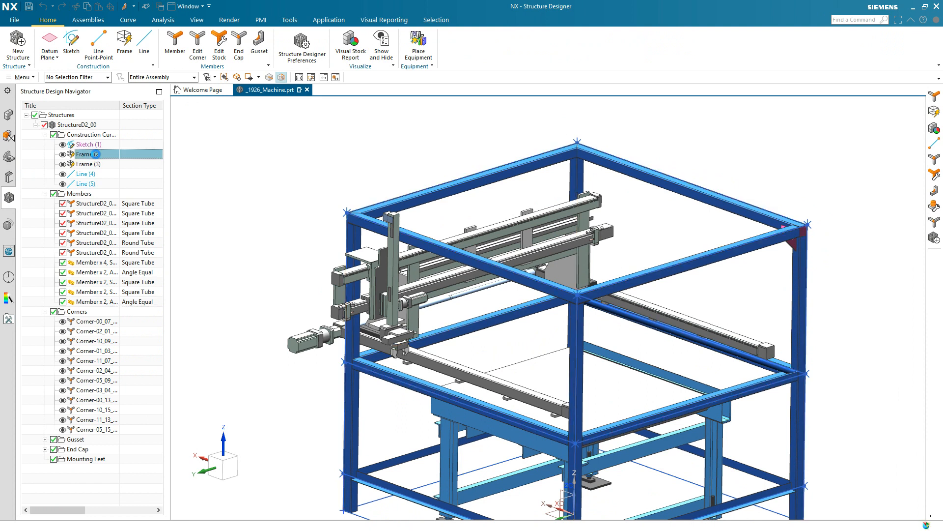
pyautogui.moveTo(808, 224); pyautogui.dragTo(809, 161)
pyautogui.moveTo(415, 160); pyautogui.dragTo(280, 189, button='middle')
pyautogui.click(227, 192)
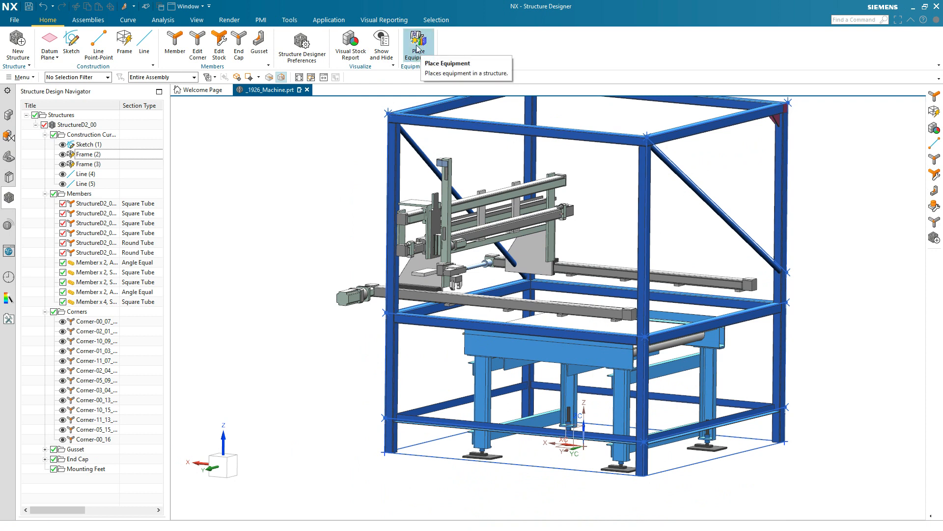
# Place a metric rectangular mounting foot from the Structure Design Equipment library at the bottom of the vertical corner post nearest the protruding motor
pyautogui.click(417, 49)
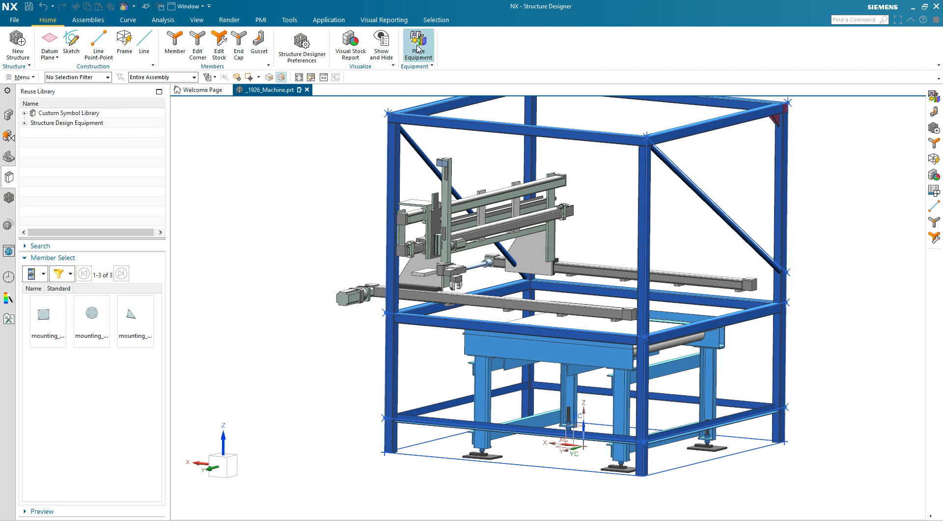
pyautogui.click(24, 123)
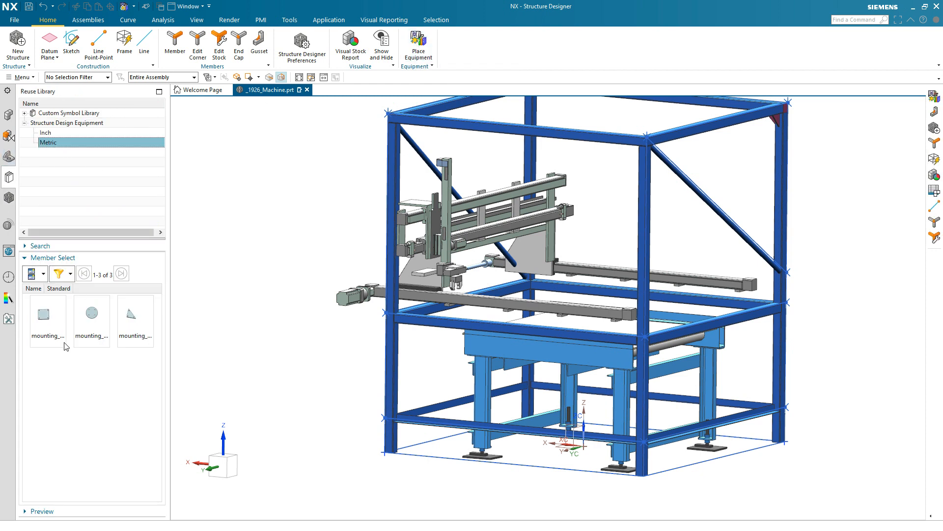
pyautogui.click(45, 323)
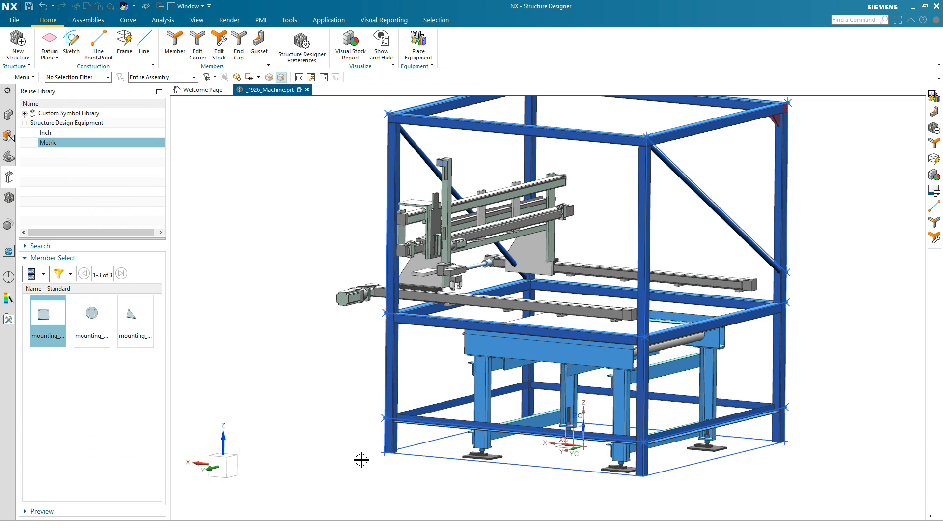
pyautogui.scroll(8, 389, 457)
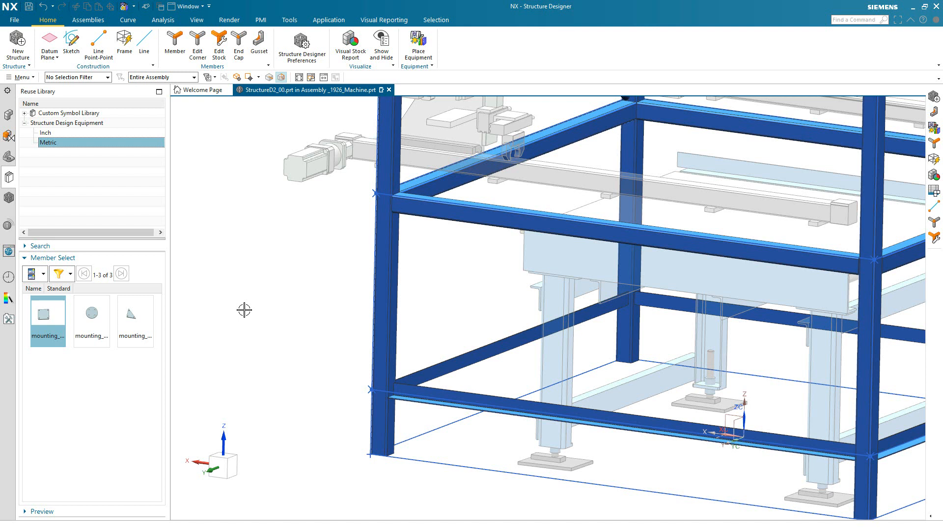
pyautogui.moveTo(244, 310); pyautogui.dragTo(273, 345, button='middle')
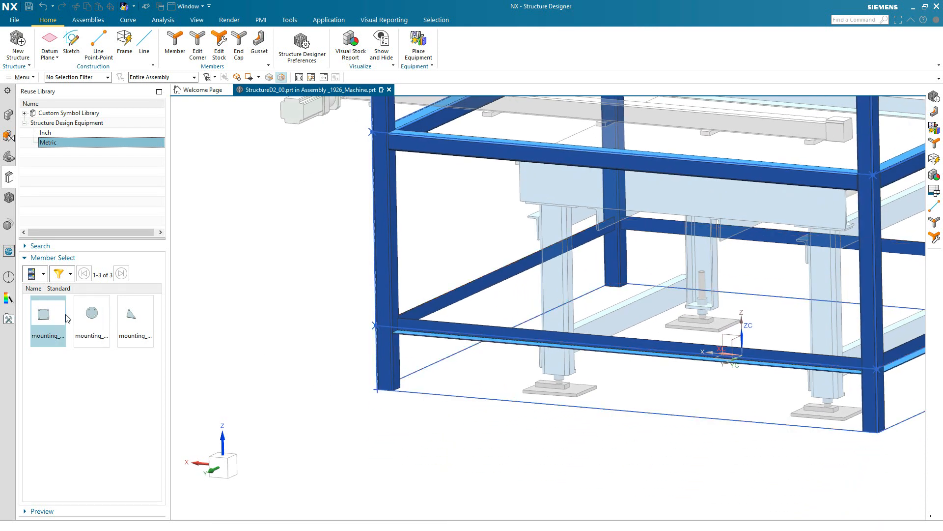
pyautogui.moveTo(48, 317); pyautogui.dragTo(392, 392)
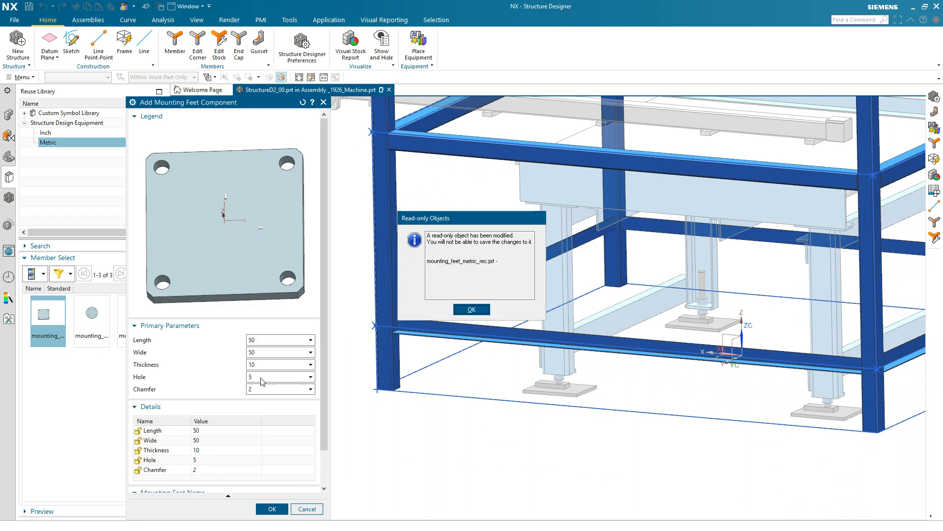
# Set the mounting foot's length and width to 200 each and create it on the post
pyautogui.click(471, 309)
pyautogui.click(276, 340)
pyautogui.click(260, 367)
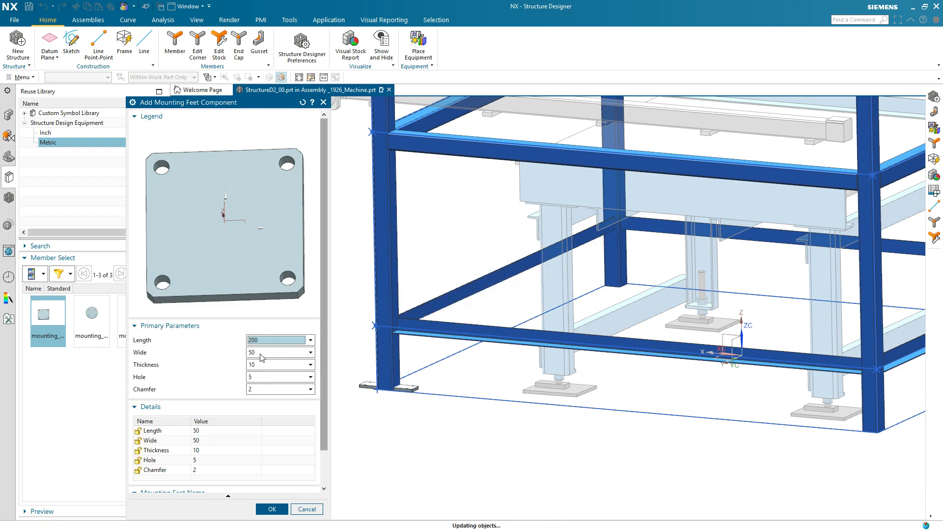
pyautogui.click(260, 354)
pyautogui.click(256, 382)
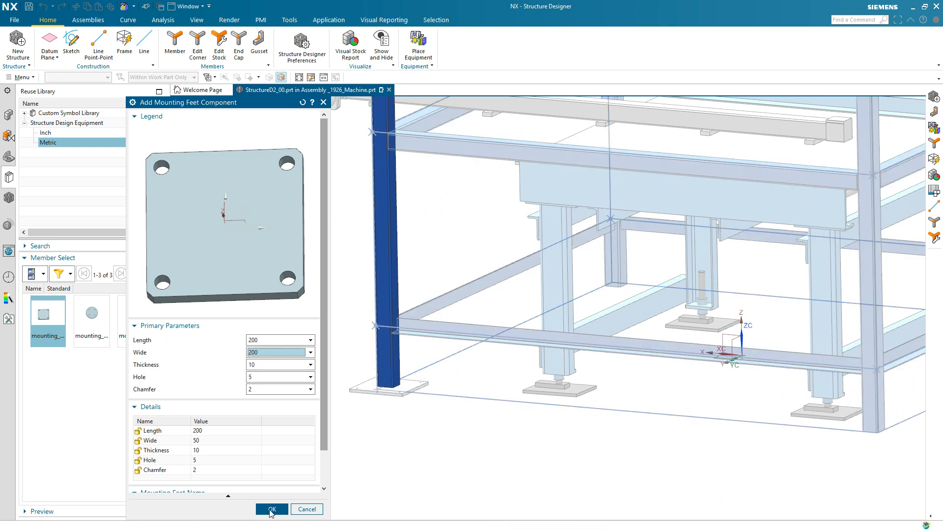
pyautogui.click(273, 511)
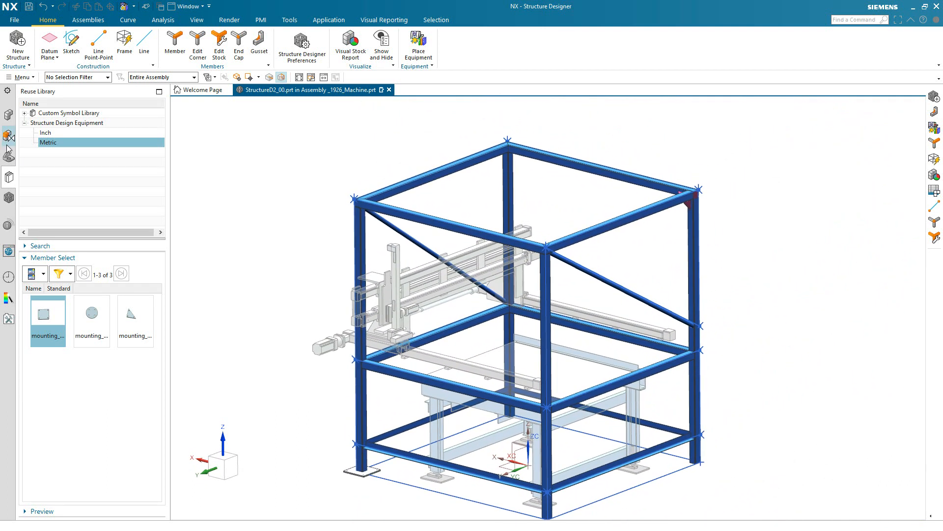
# Make the _1926_Machine assembly the work part and create a new A2-size drawing that references it
pyautogui.click(9, 118)
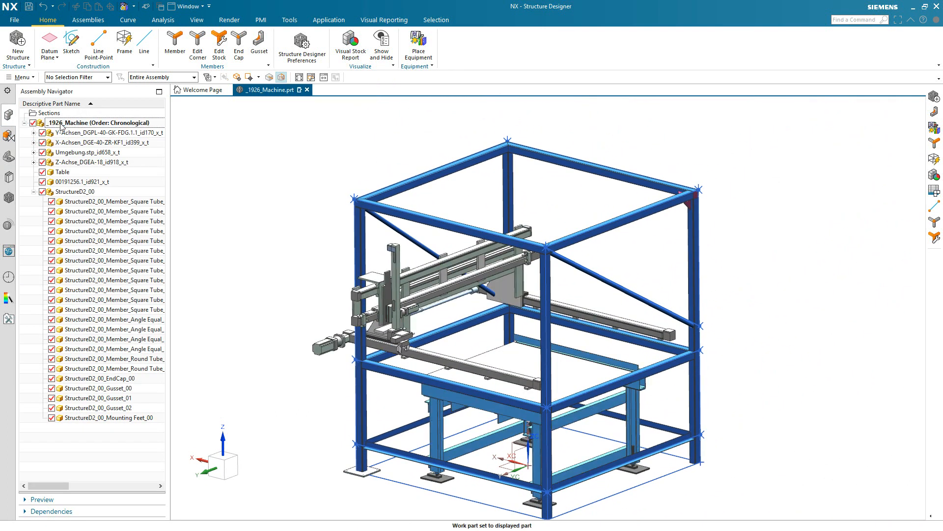
pyautogui.click(14, 22)
pyautogui.click(16, 38)
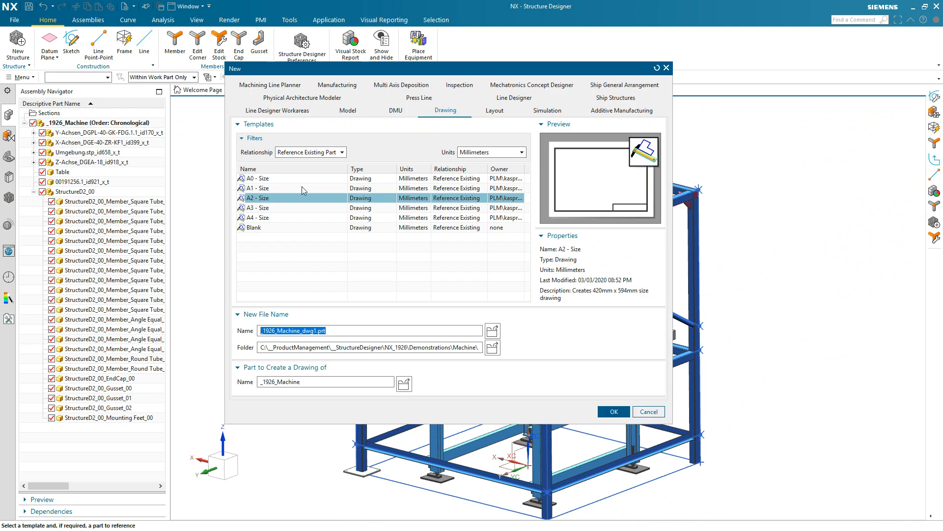
pyautogui.click(605, 412)
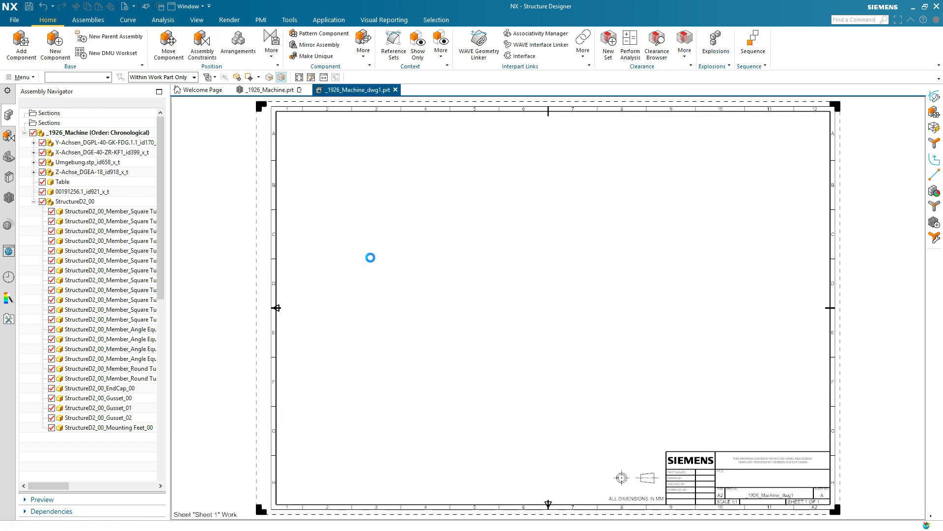
# Place a trimetric base view of the machine at scale 1:10 on the right half of the sheet, without projected views
pyautogui.click(291, 245)
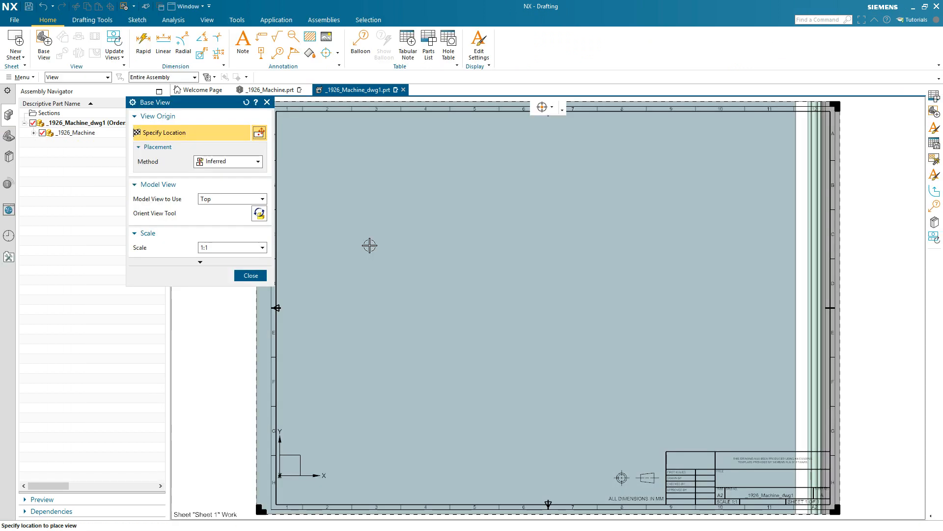
pyautogui.click(249, 248)
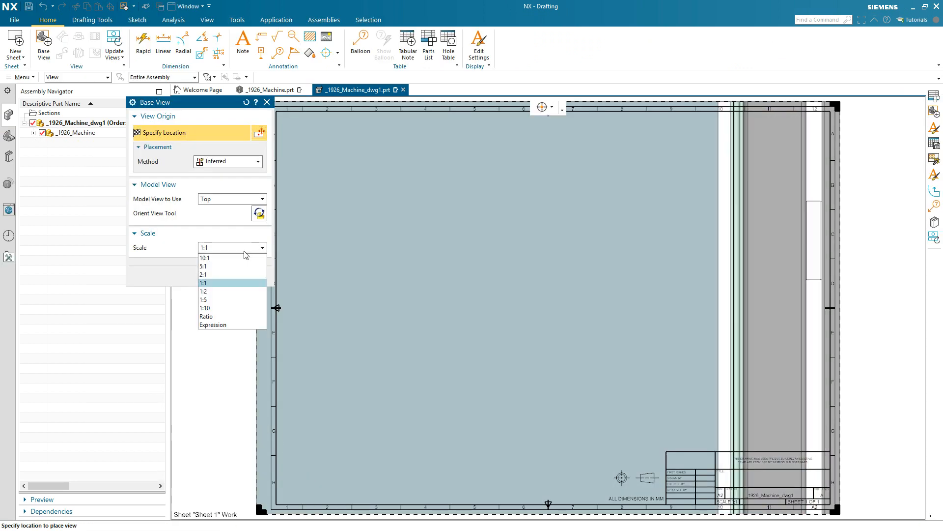
pyautogui.click(209, 307)
pyautogui.click(220, 202)
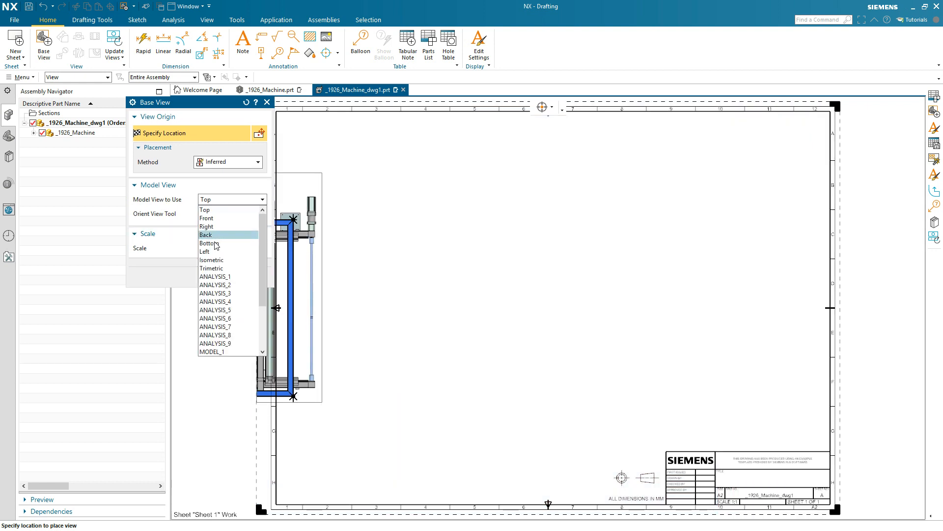
pyautogui.click(213, 268)
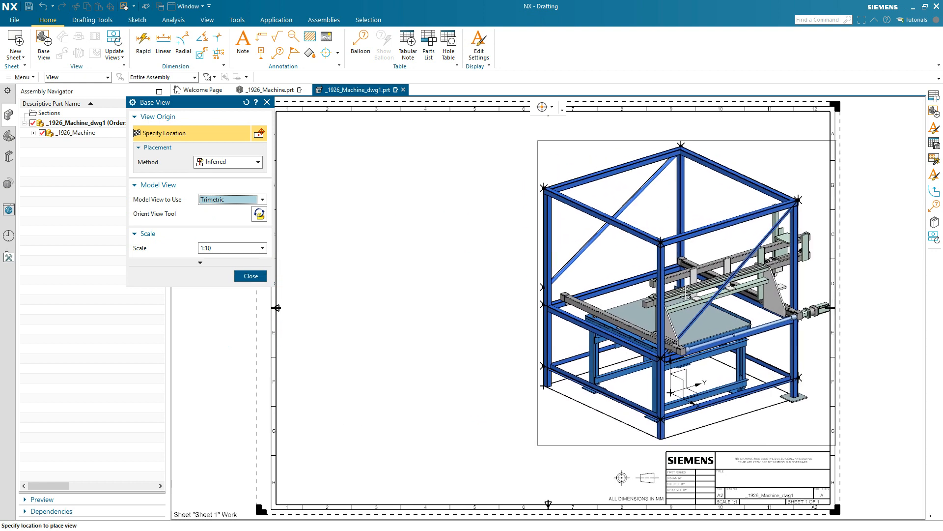
pyautogui.click(678, 290)
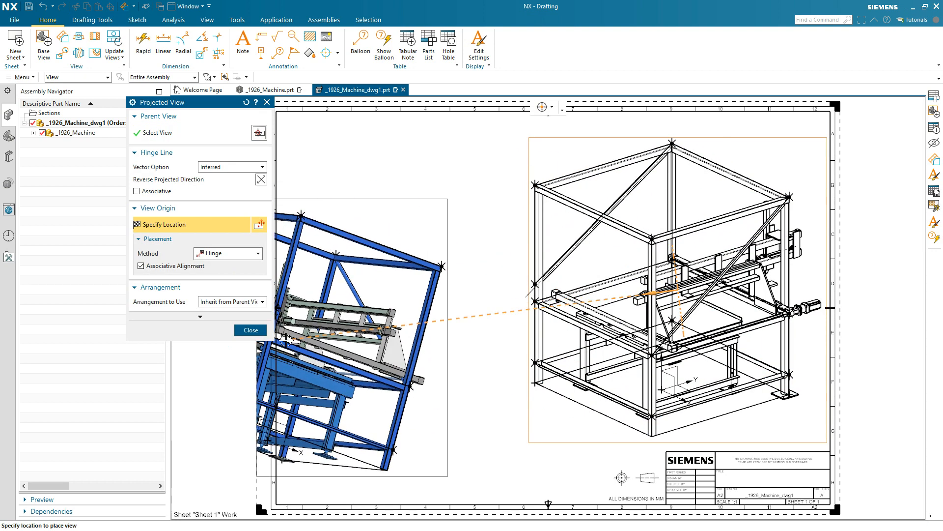
pyautogui.click(250, 330)
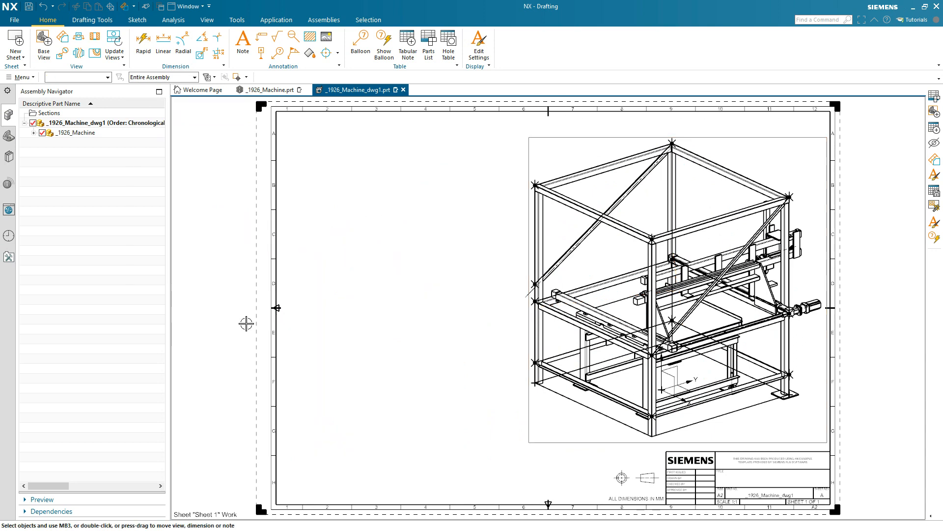
# Insert a parts list on the left half of the drawing sheet, beside the trimetric view
pyautogui.click(425, 42)
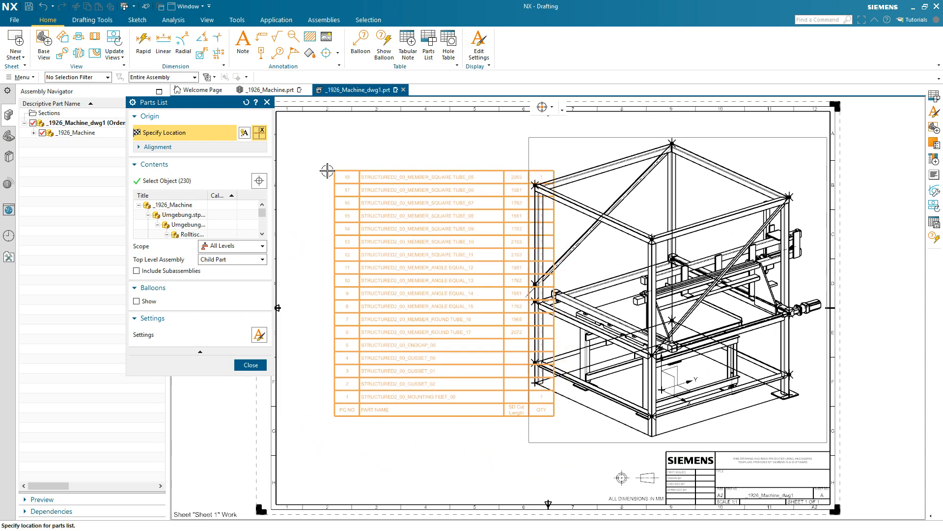
pyautogui.click(288, 169)
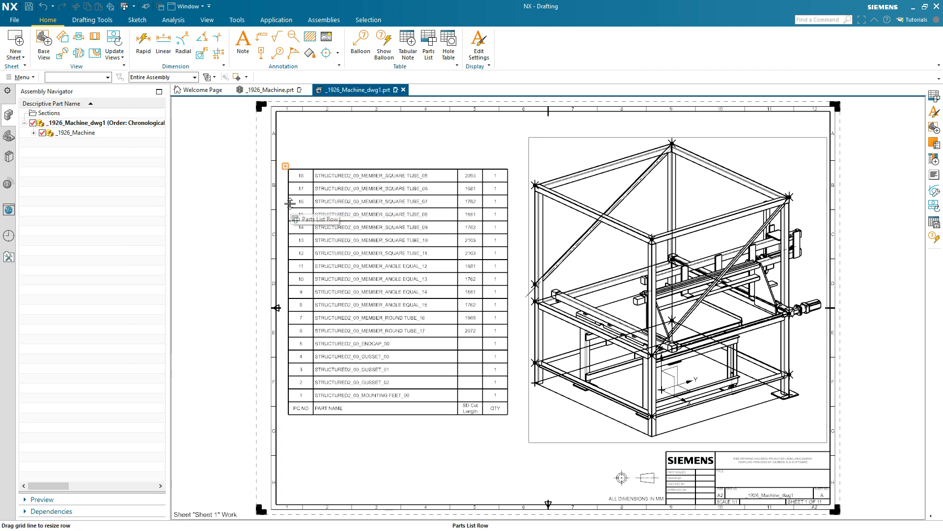
# Select row 15 of the parts list to locate its member in the view, and examine the listed cut lengths and quantities
pyautogui.click(292, 215)
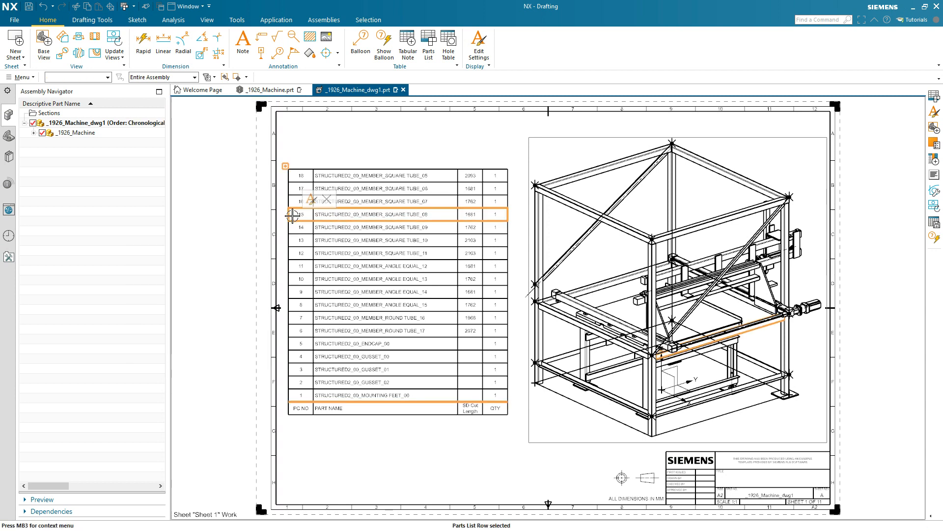
pyautogui.scroll(5, 424, 182)
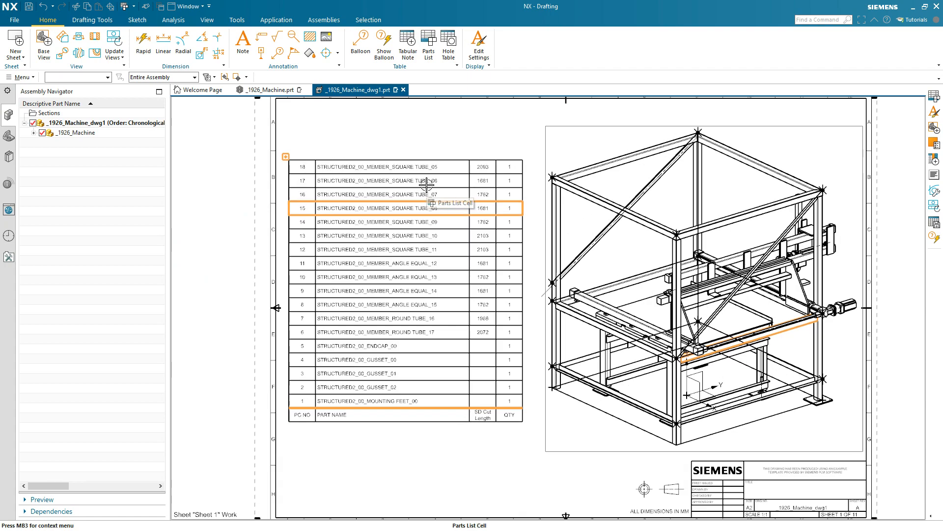
pyautogui.scroll(1, 427, 185)
pyautogui.scroll(-1, 426, 185)
pyautogui.scroll(-3, 427, 185)
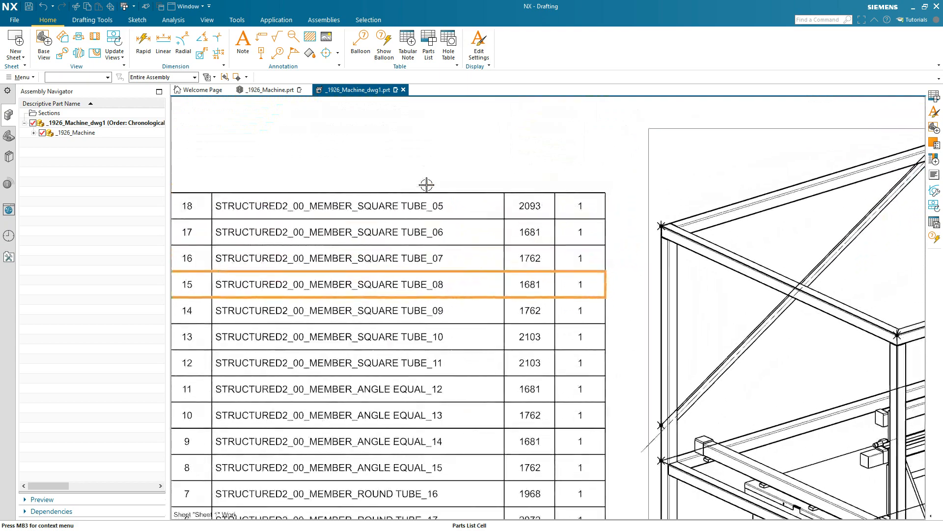
pyautogui.scroll(-2, 426, 185)
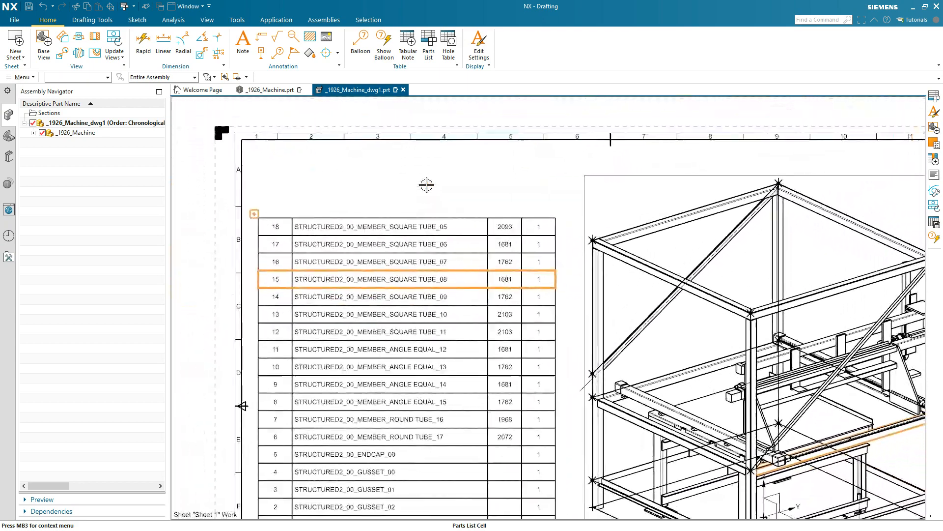
pyautogui.scroll(-2, 426, 185)
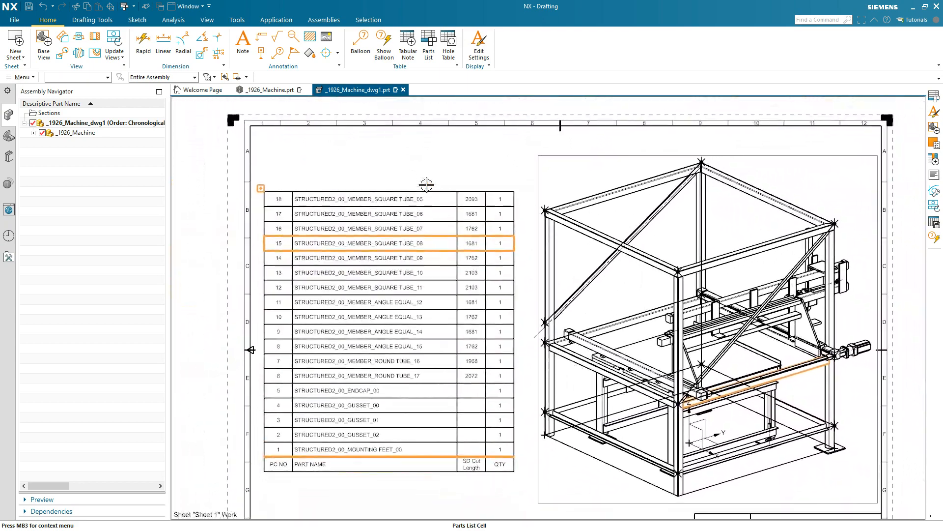